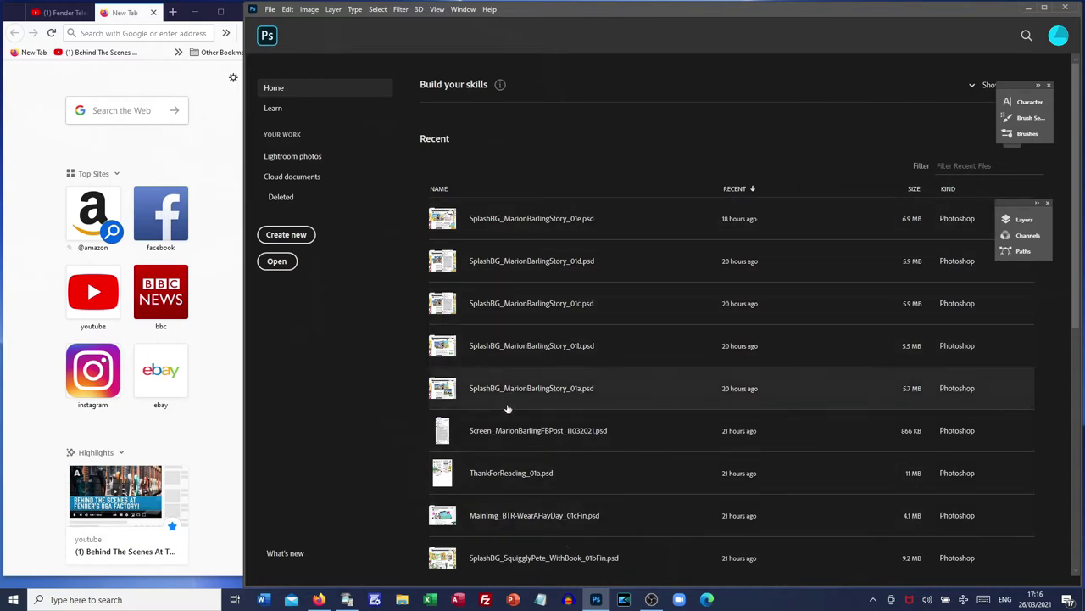
Open BoatHouse_07c.psd from Finished Artwork > 02 - Working Spreads > pp 4-5 The Boat House
{"action": "left_click", "coordinate": [276, 261]}
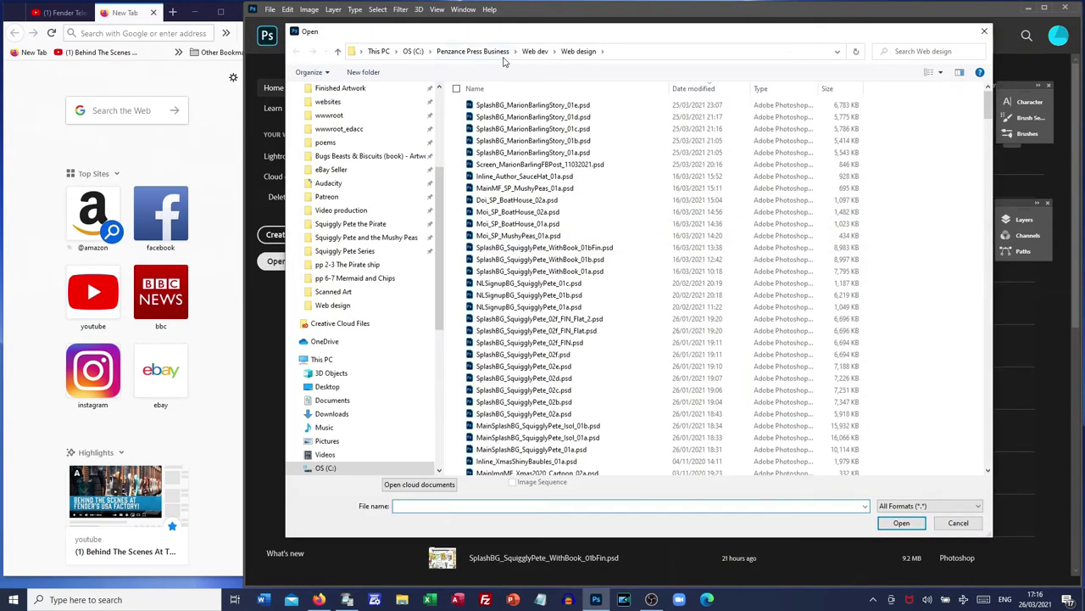
{"action": "left_click", "coordinate": [376, 238]}
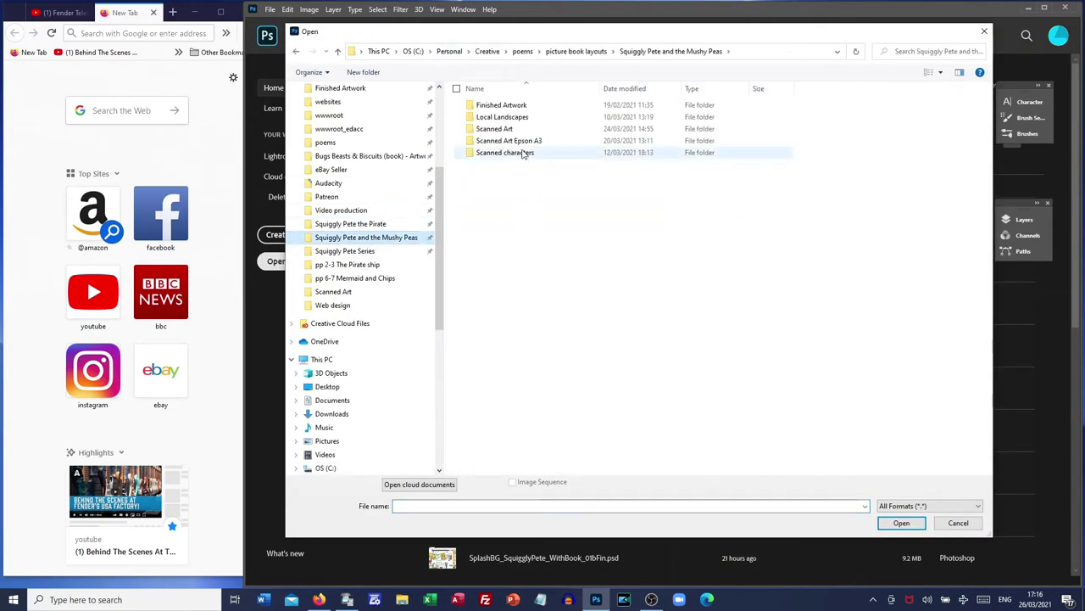
{"action": "double_click", "coordinate": [501, 105]}
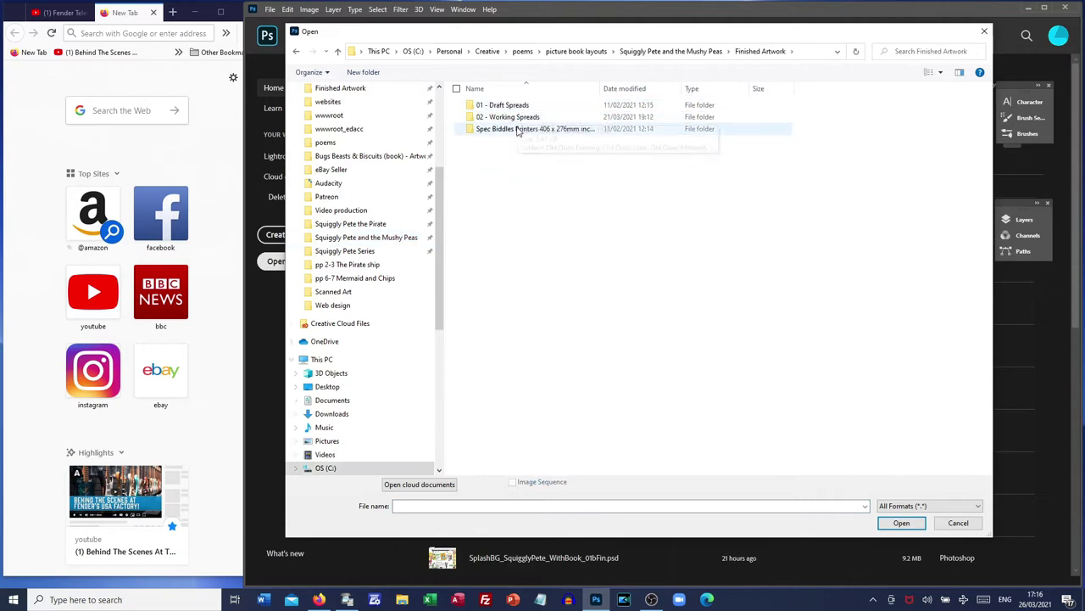
{"action": "double_click", "coordinate": [507, 117]}
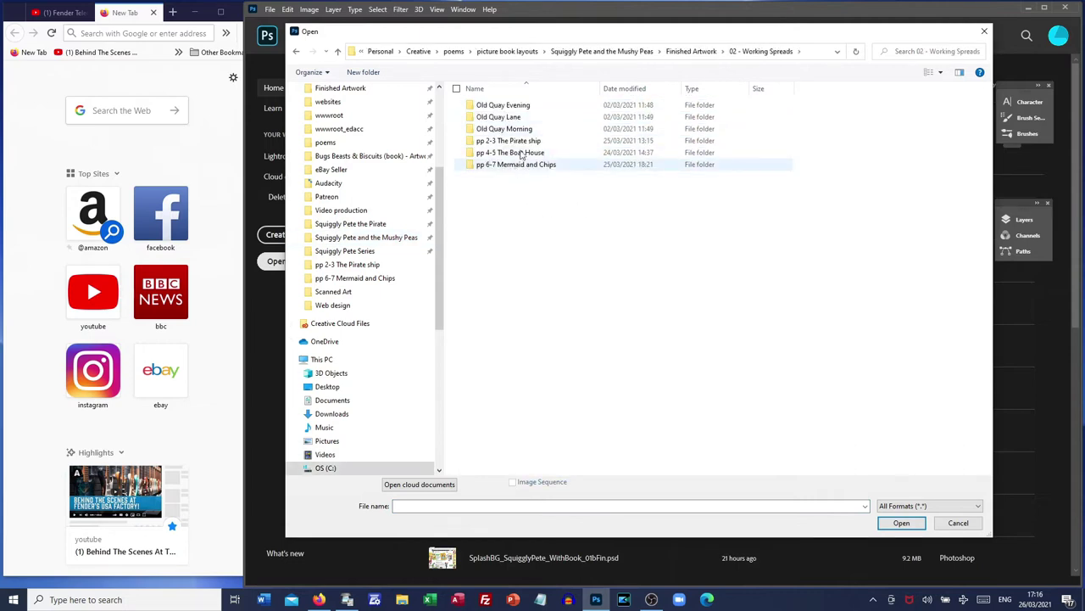
{"action": "double_click", "coordinate": [514, 153]}
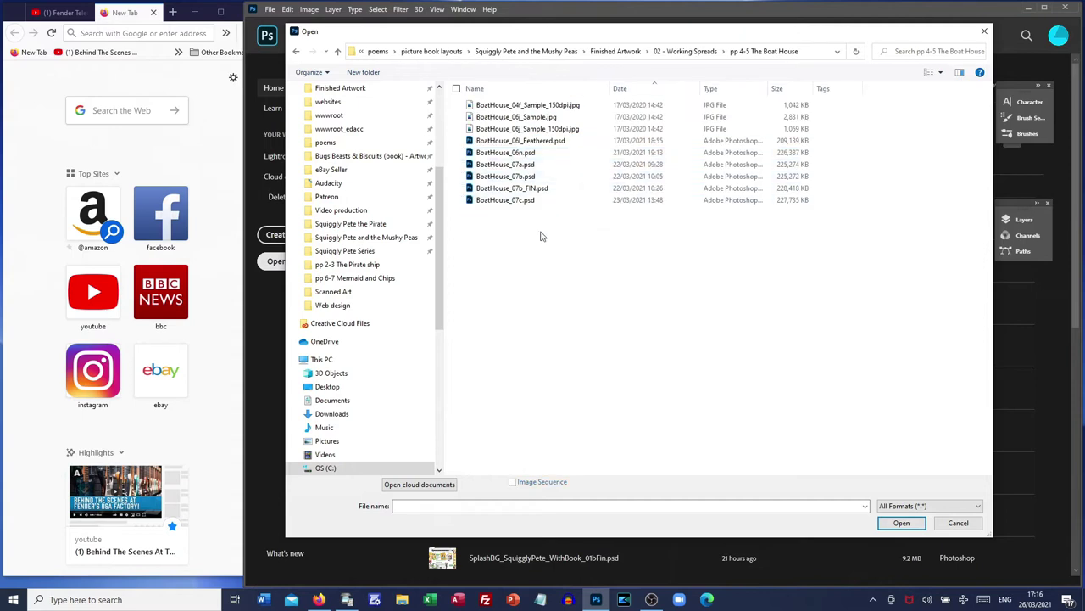
{"action": "double_click", "coordinate": [521, 201]}
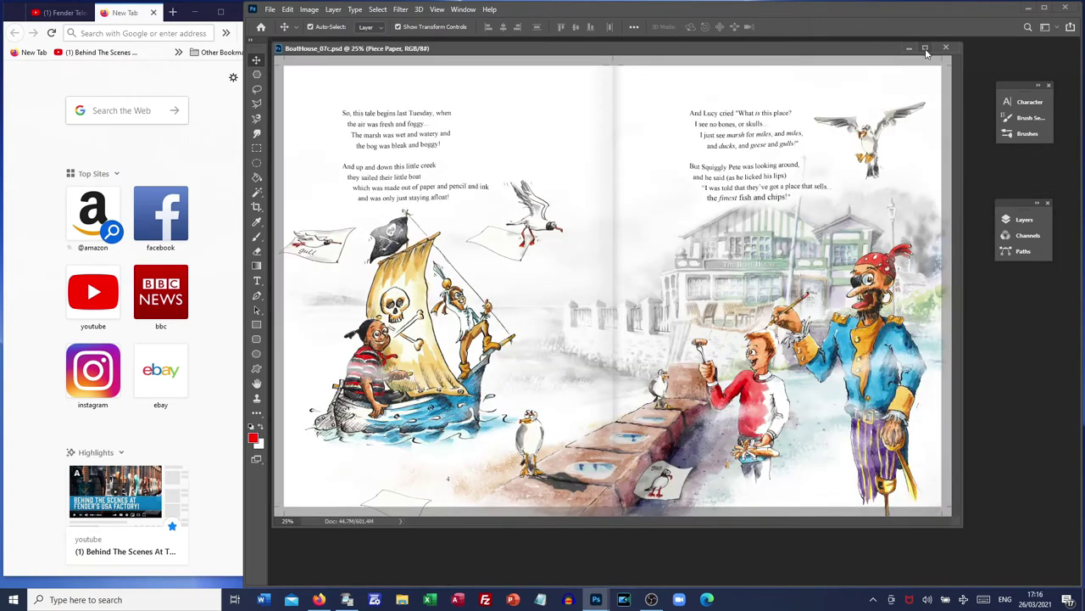
Maximize the spread window and save it as BoatHouse_07d.psd
{"action": "left_click", "coordinate": [926, 49]}
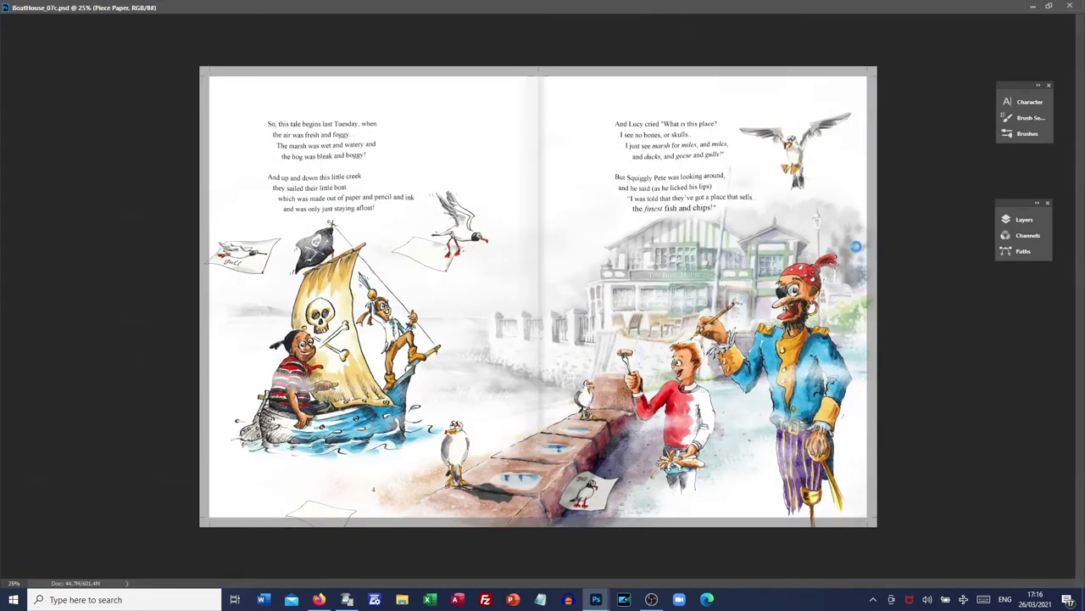
{"action": "key", "text": "ctrl+shift+s"}
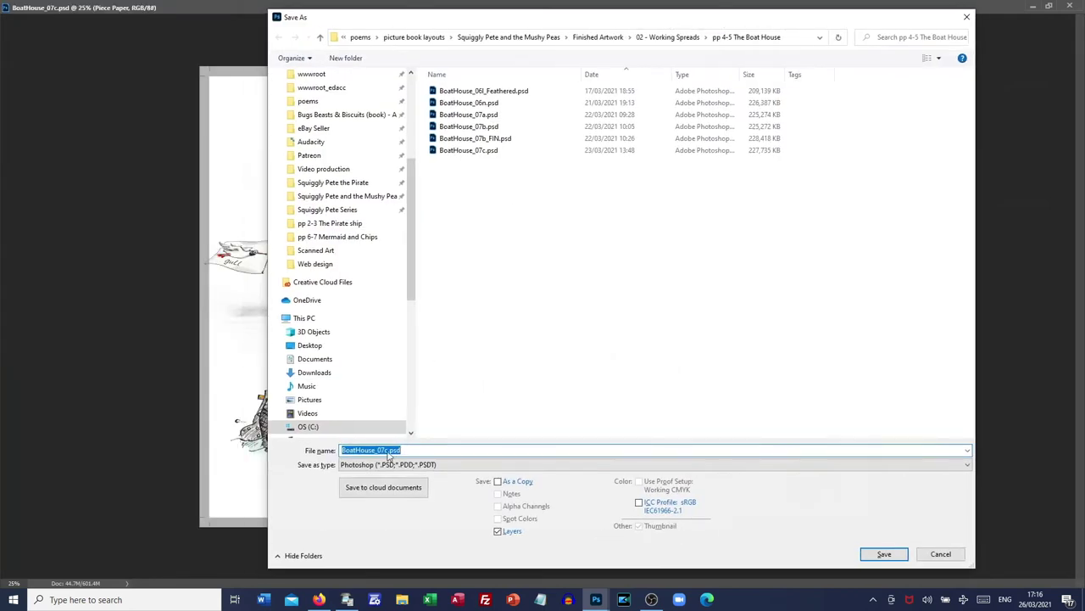
{"action": "left_click", "coordinate": [391, 450]}
{"action": "type", "text": "d"}
{"action": "key", "text": "Return"}
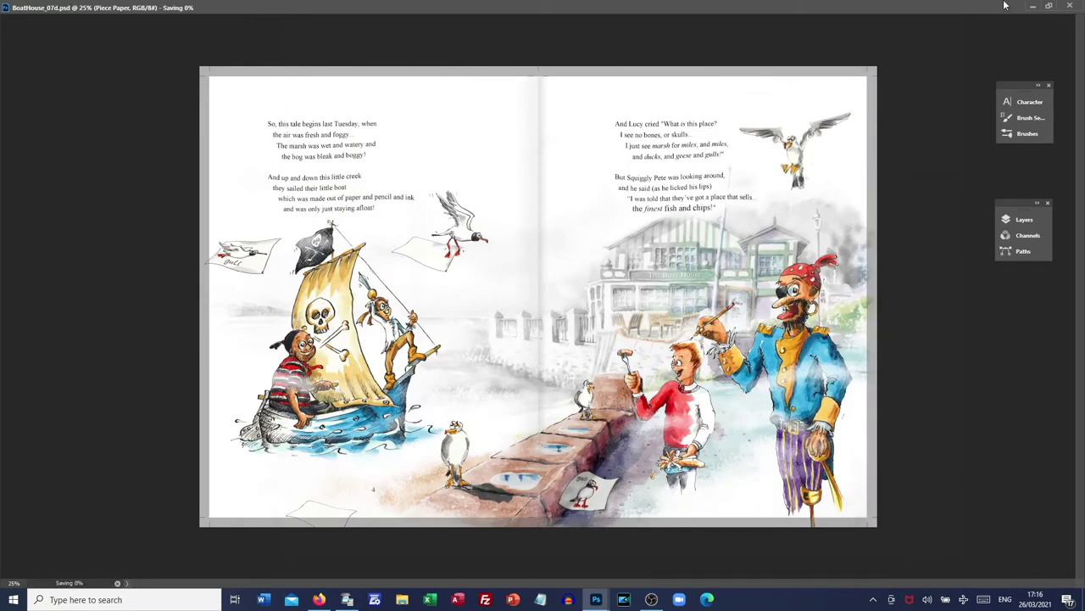
{"action": "key", "text": "alt+Tab"}
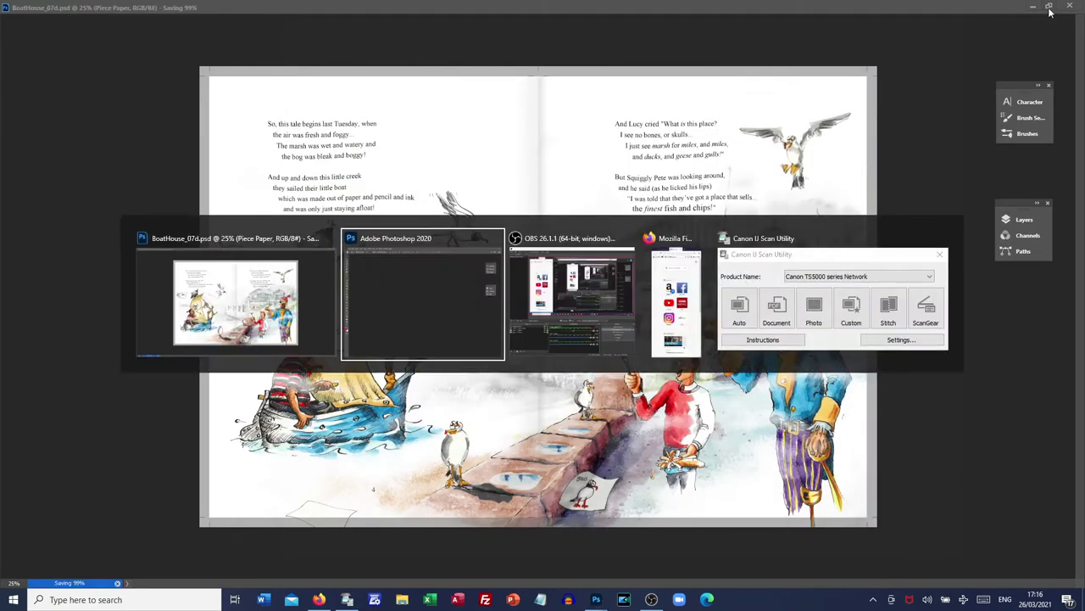
Open ScanGear from the Canon IJ Scan Utility and run a preview scan of the sketch
{"action": "left_click", "coordinate": [346, 600]}
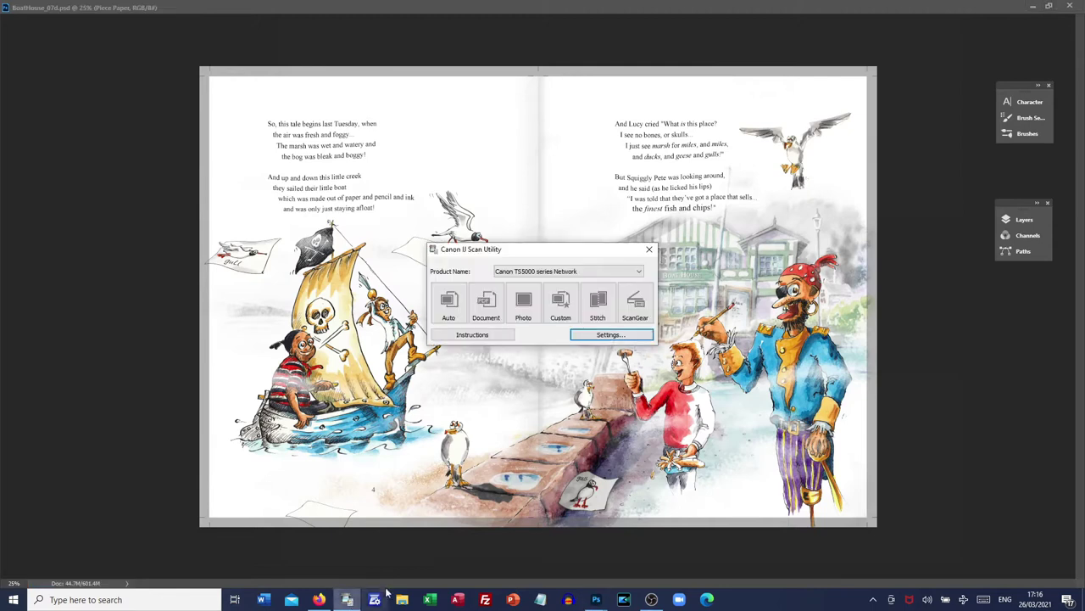
{"action": "left_click", "coordinate": [637, 311]}
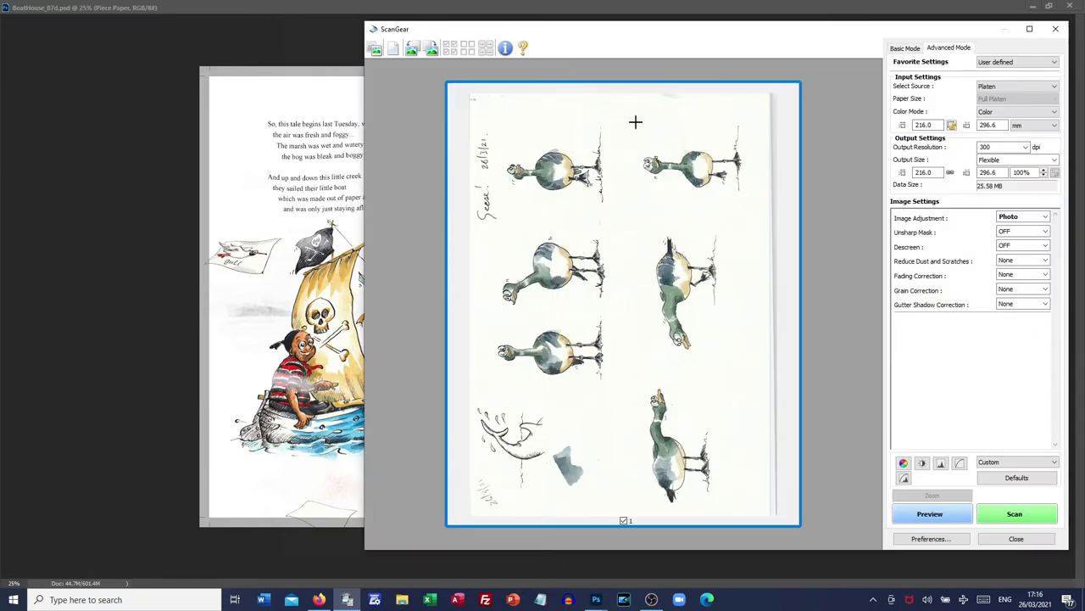
{"action": "left_click", "coordinate": [928, 518]}
Rotate the preview to landscape, frame just the geese sketch, and apply the Squiggly Pete settings
{"action": "left_click", "coordinate": [431, 48]}
{"action": "left_click_drag", "start_coordinate": [585, 33], "coordinate": [468, 29]}
{"action": "mouse_move", "coordinate": [340, 182]}
{"action": "left_mouse_down"}
{"action": "mouse_move", "coordinate": [503, 271]}
{"action": "mouse_move", "coordinate": [671, 424]}
{"action": "mouse_move", "coordinate": [669, 414]}
{"action": "left_mouse_up"}
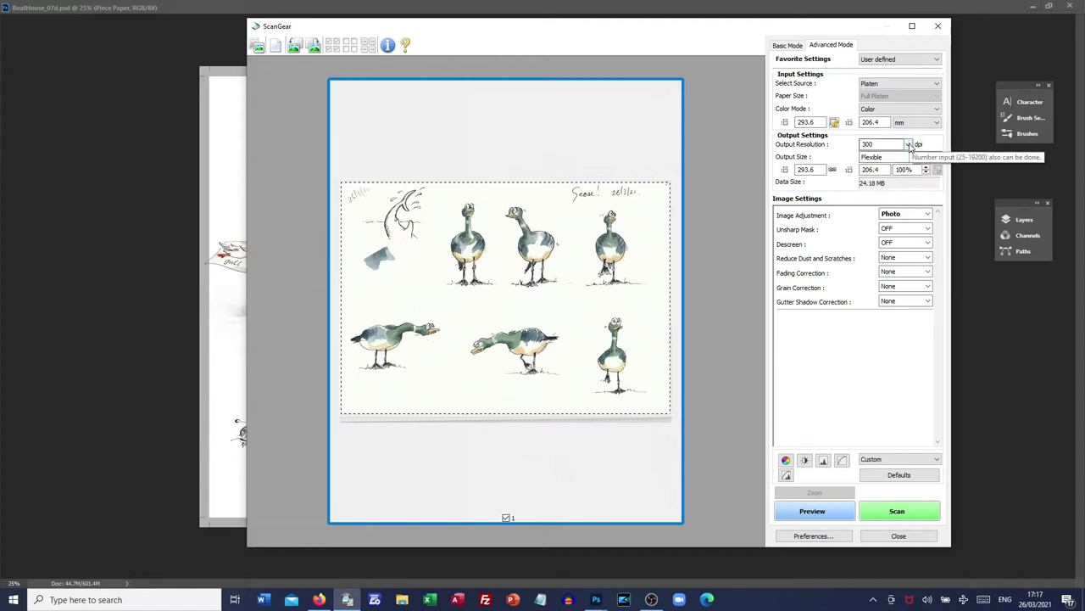
{"action": "left_click", "coordinate": [915, 60]}
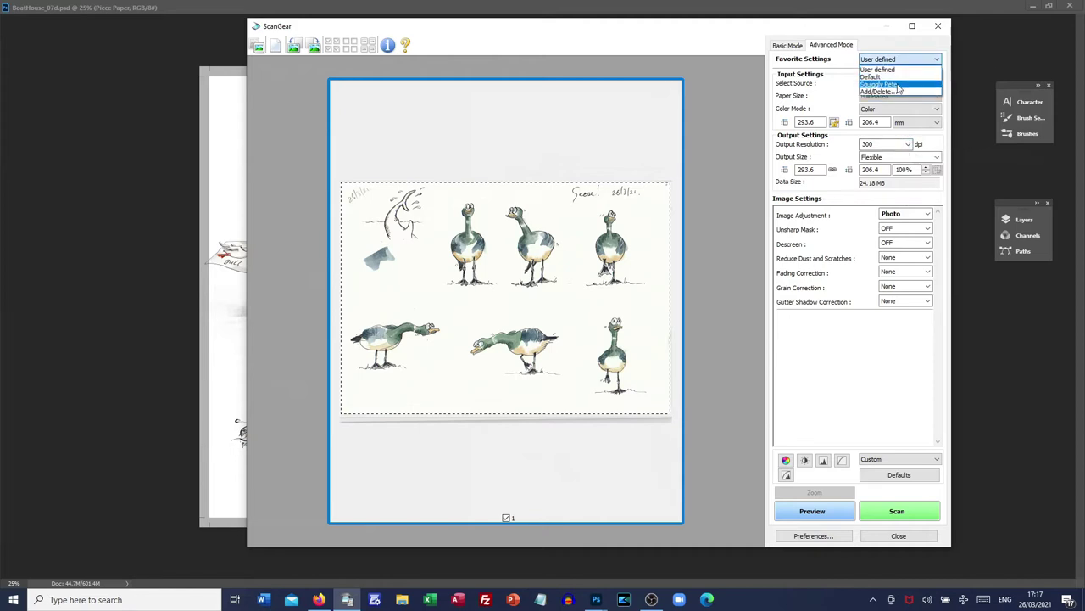
{"action": "left_click", "coordinate": [898, 85]}
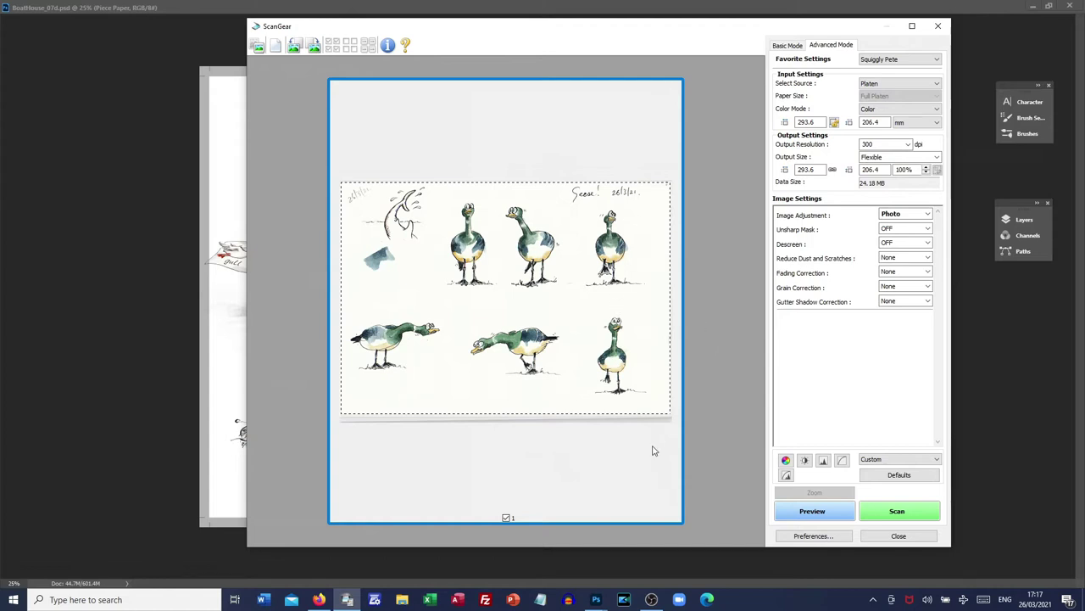
Scan the framed geese sketch to IMG_20210326_0001.jpg in the Scanning TS5051 folder
{"action": "left_click", "coordinate": [918, 518]}
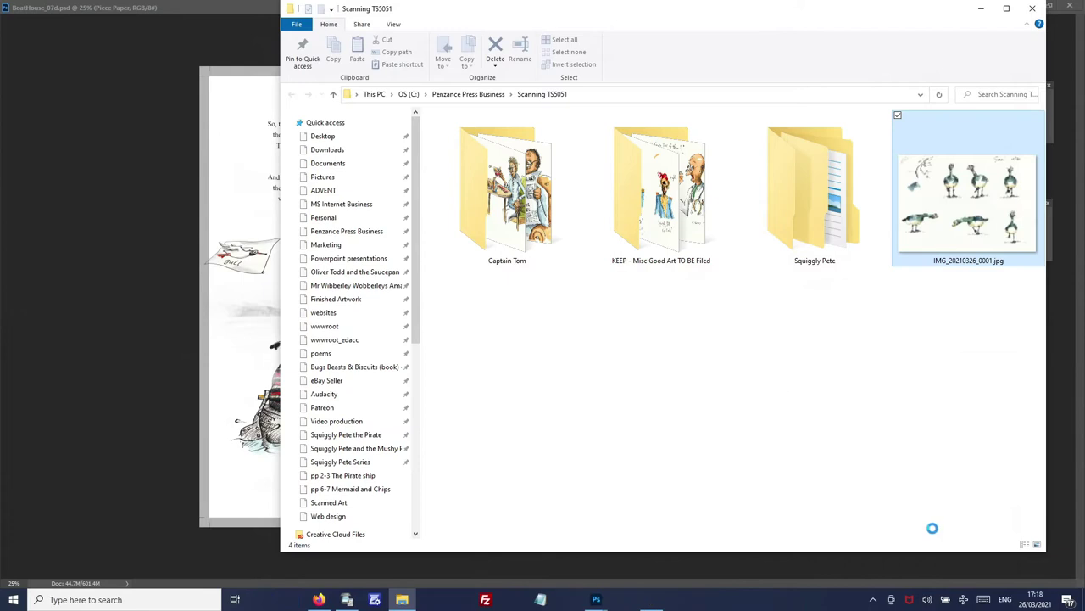
Rename the scanned image file to Geese.jpg
{"action": "left_click", "coordinate": [950, 260]}
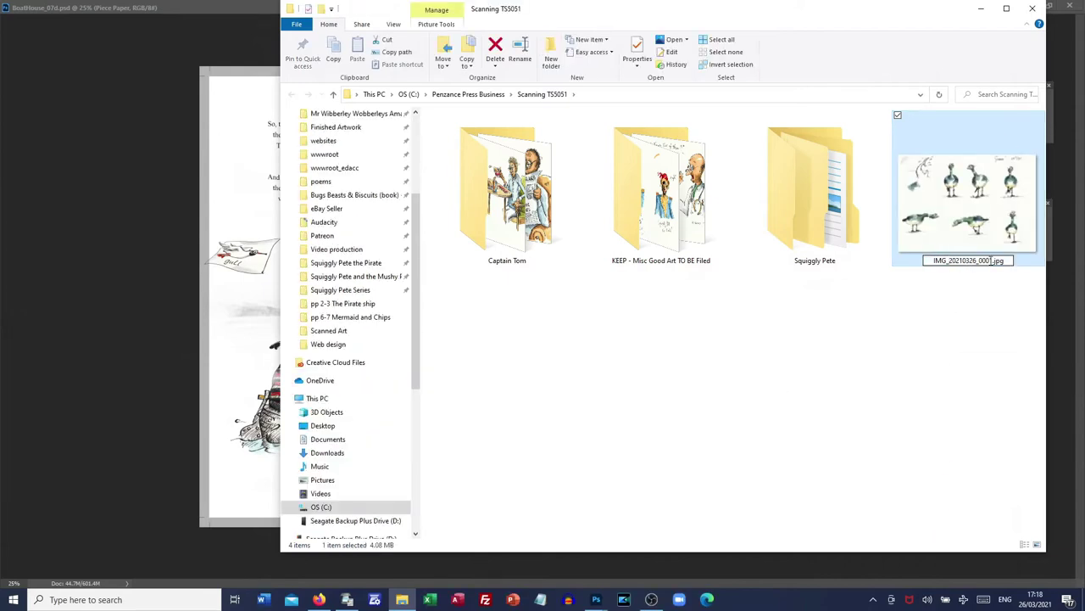
{"action": "key", "text": "Home"}
{"action": "key", "text": "ctrl+shift+Right"}
{"action": "type", "text": "Gee"}
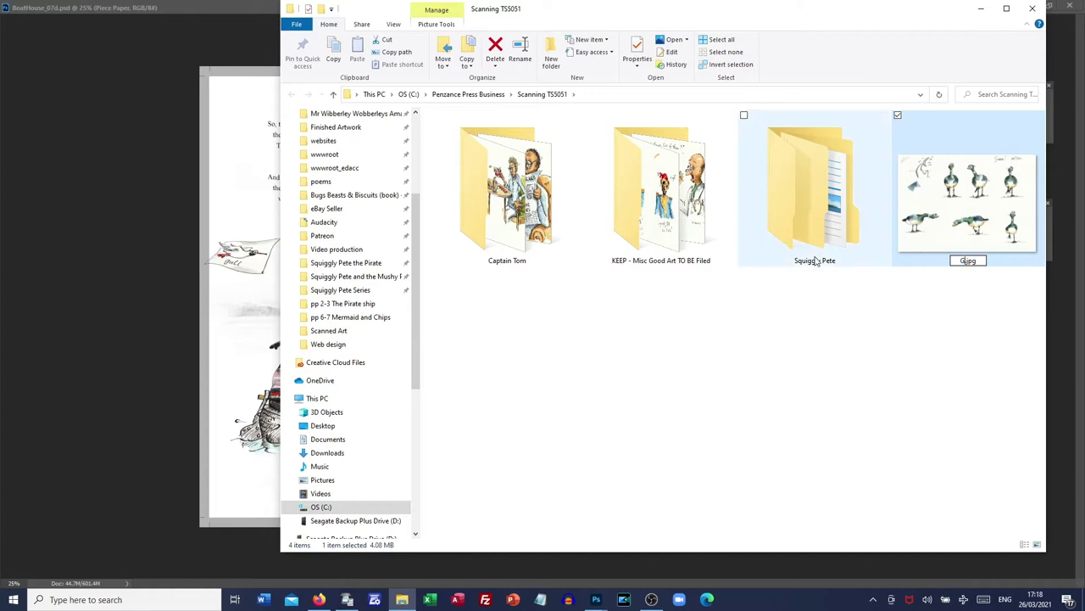
{"action": "type", "text": "eese"}
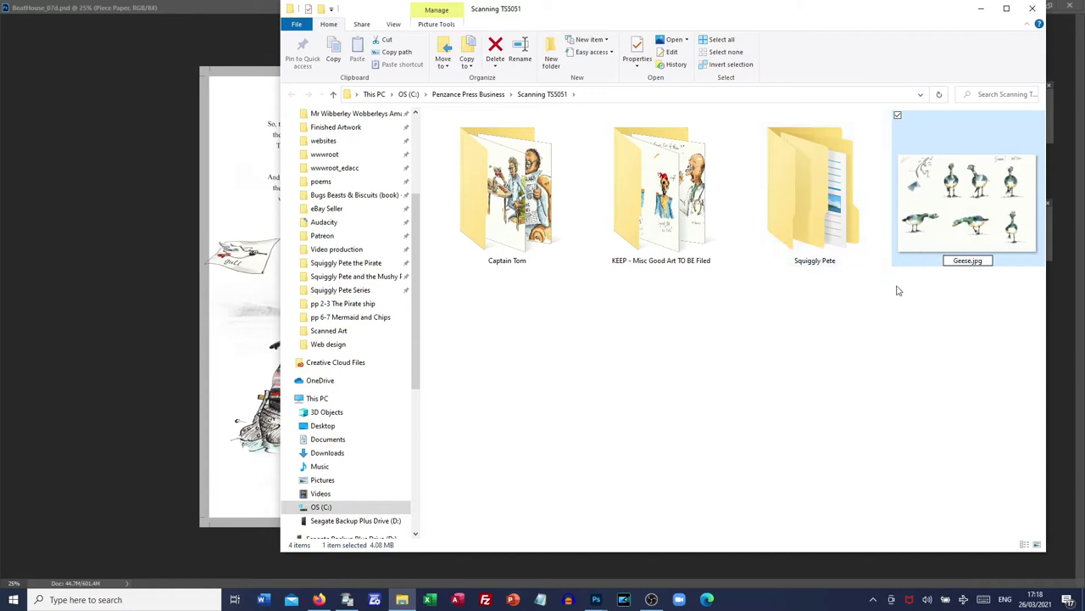
Move Geese.jpg into the Squiggly Pete folder and open its Gen Drawings subfolder
{"action": "left_click_drag", "start_coordinate": [966, 203], "coordinate": [819, 231]}
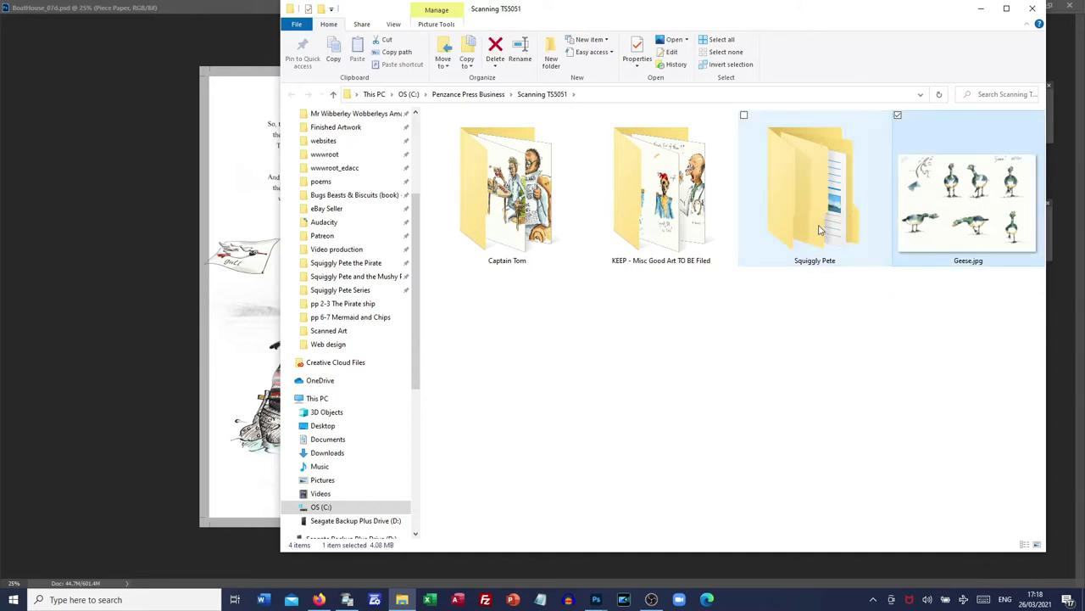
{"action": "double_click", "coordinate": [819, 231]}
{"action": "left_click", "coordinate": [933, 169]}
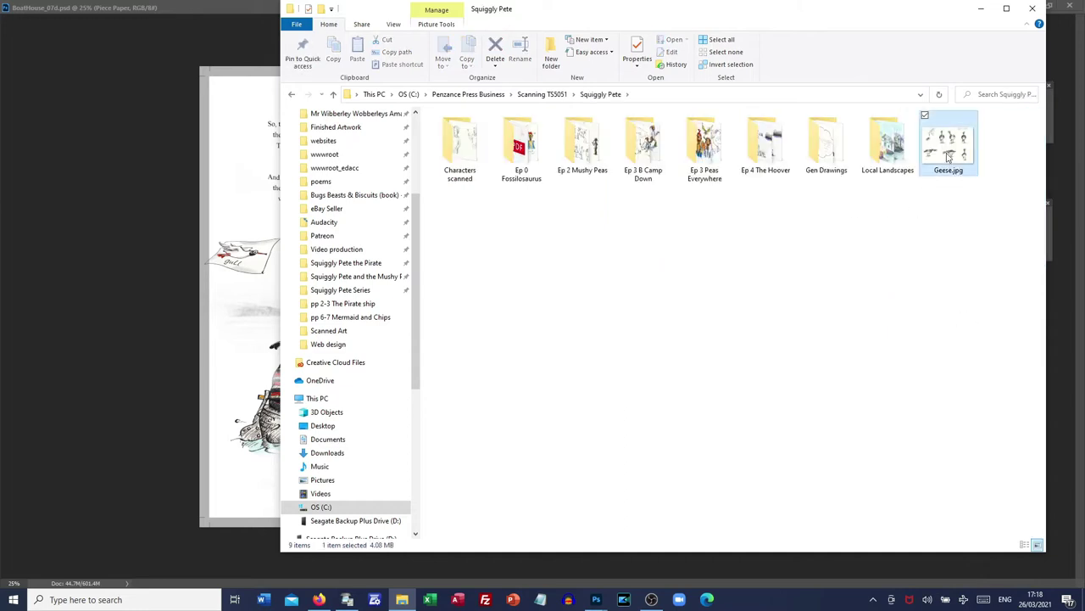
{"action": "double_click", "coordinate": [822, 159]}
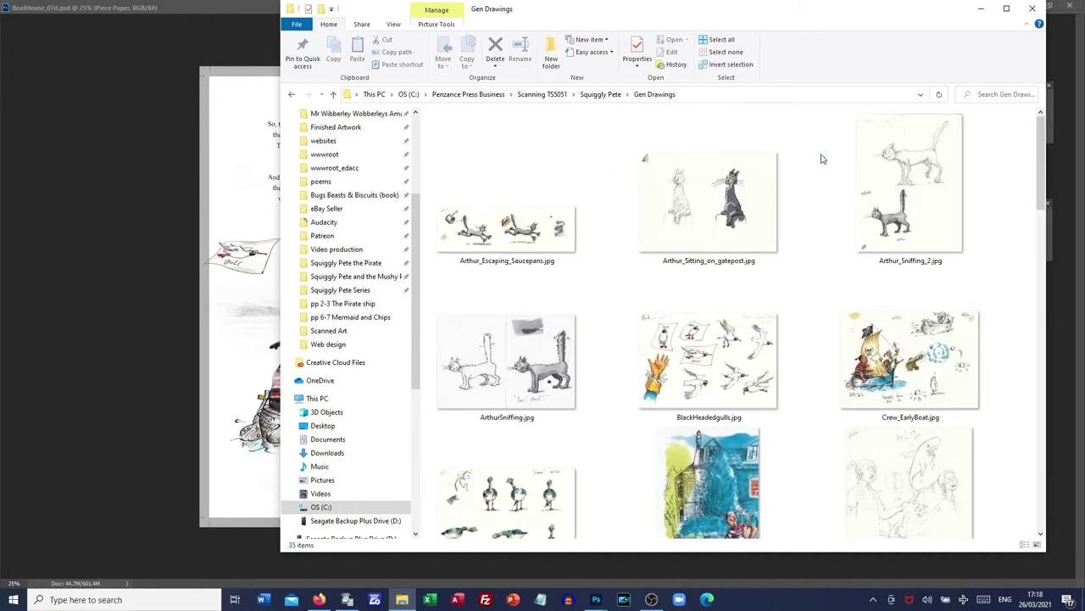
Copy Geese.jpg and go to the Squiggly Pete and the Mushy Peas folder
{"action": "scroll", "coordinate": [806, 208], "scroll_direction": "down", "scroll_amount": 5}
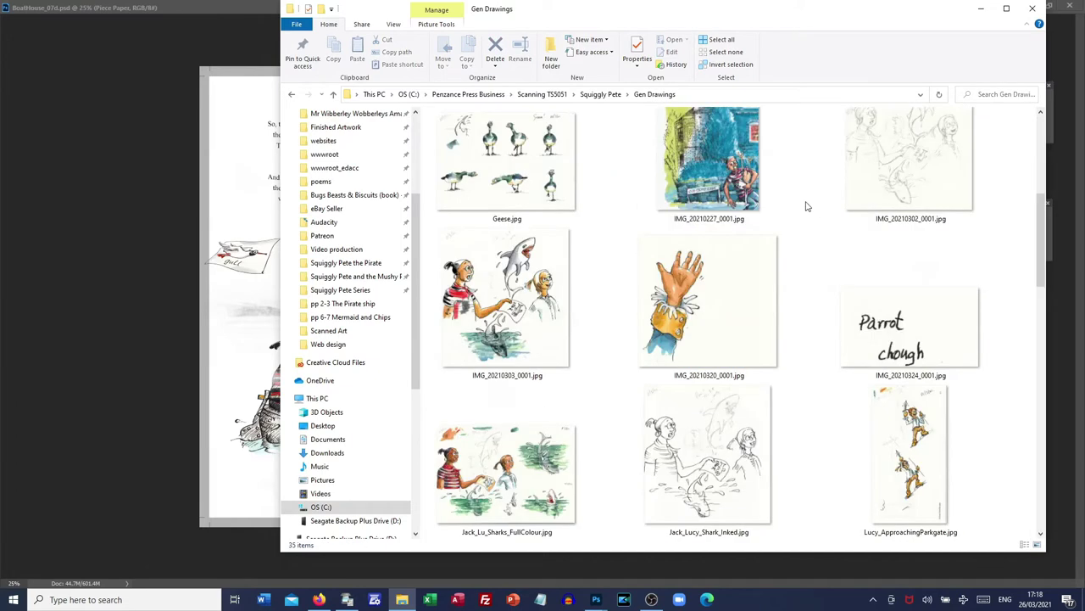
{"action": "scroll", "coordinate": [808, 207], "scroll_direction": "up", "scroll_amount": 3}
{"action": "scroll", "coordinate": [807, 206], "scroll_direction": "down", "scroll_amount": 3}
{"action": "left_click", "coordinate": [502, 186]}
{"action": "right_click", "coordinate": [502, 183]}
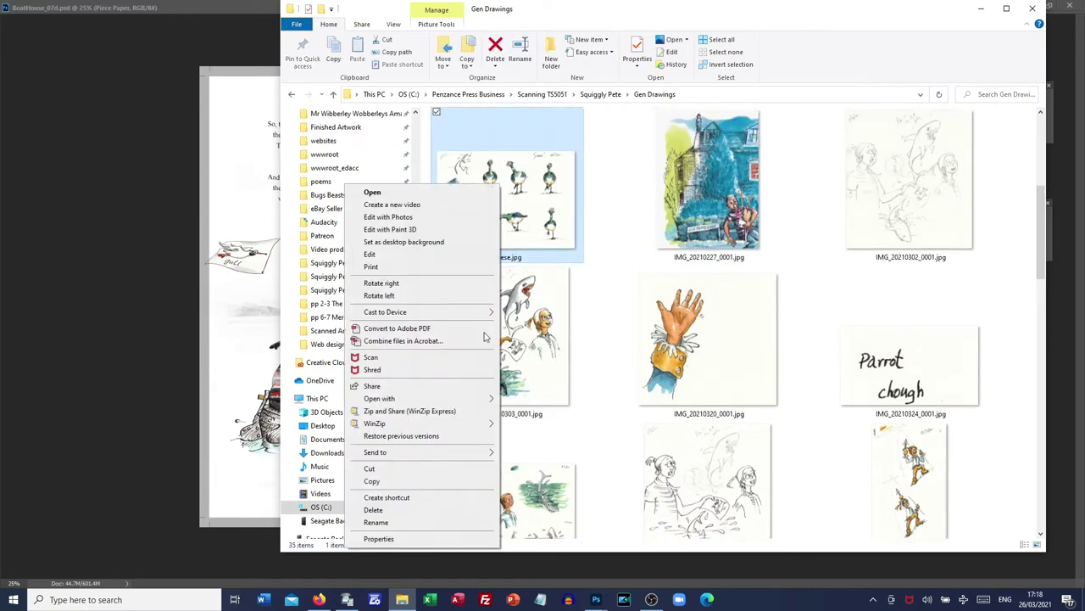
{"action": "left_click", "coordinate": [436, 481]}
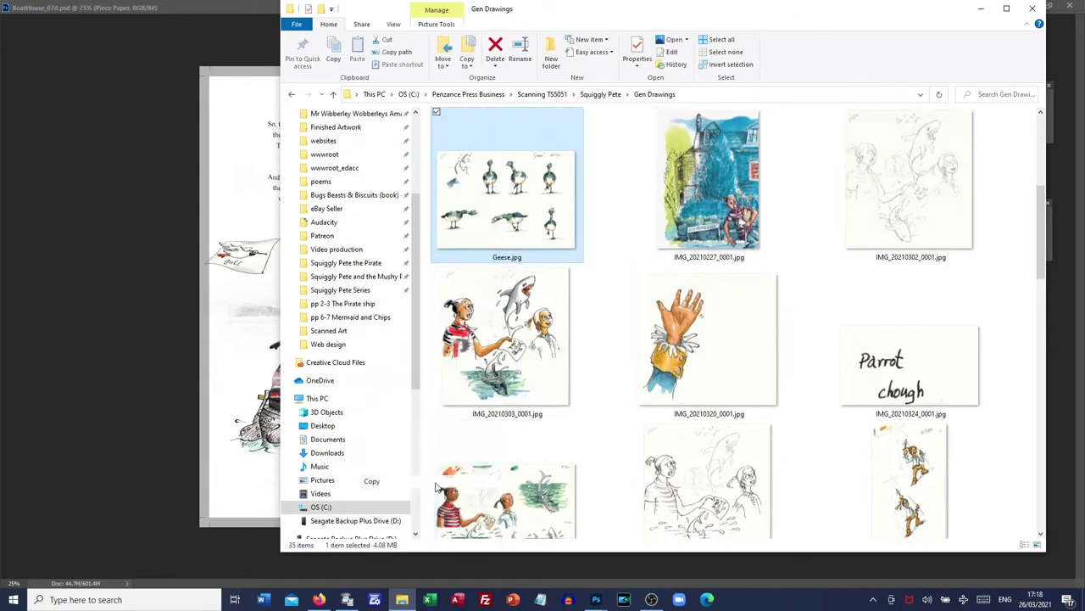
{"action": "left_click", "coordinate": [342, 278]}
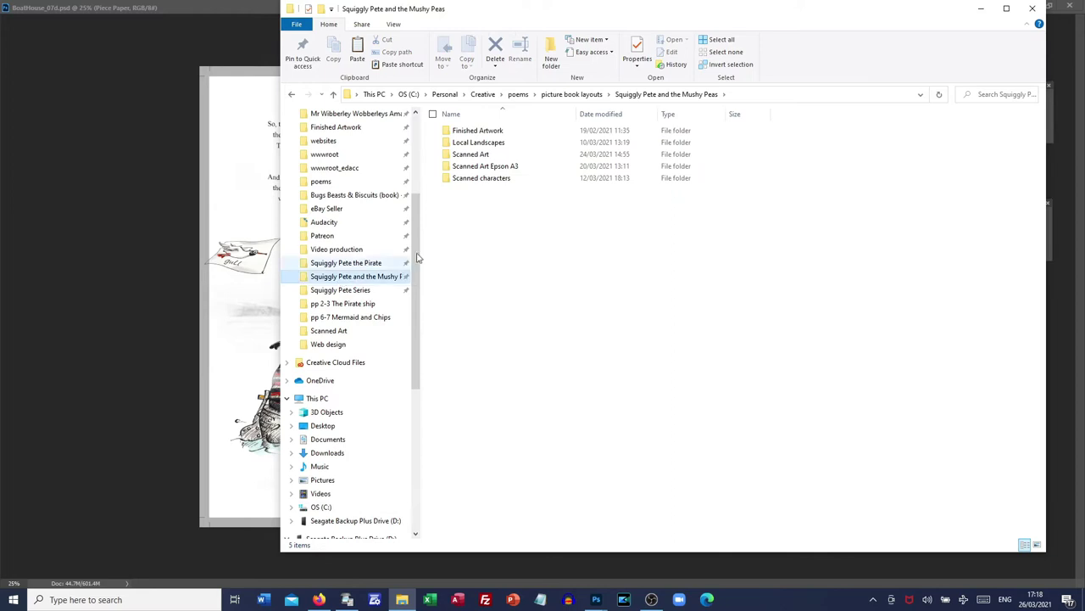
Paste the copied Geese.jpg into the Scanned Art folder
{"action": "double_click", "coordinate": [475, 160]}
{"action": "right_click", "coordinate": [618, 238]}
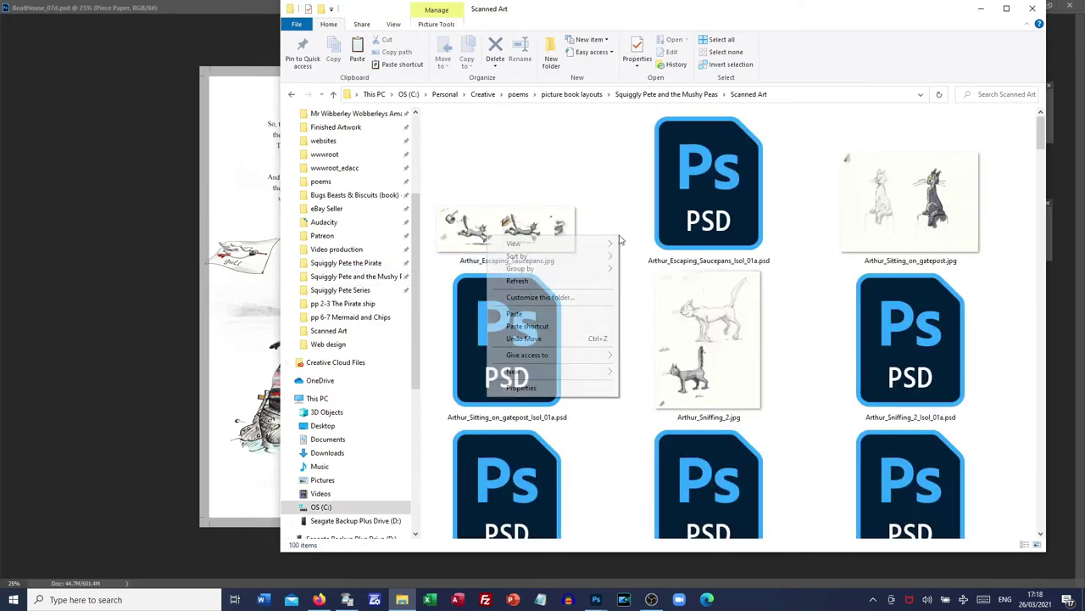
{"action": "left_click", "coordinate": [551, 313]}
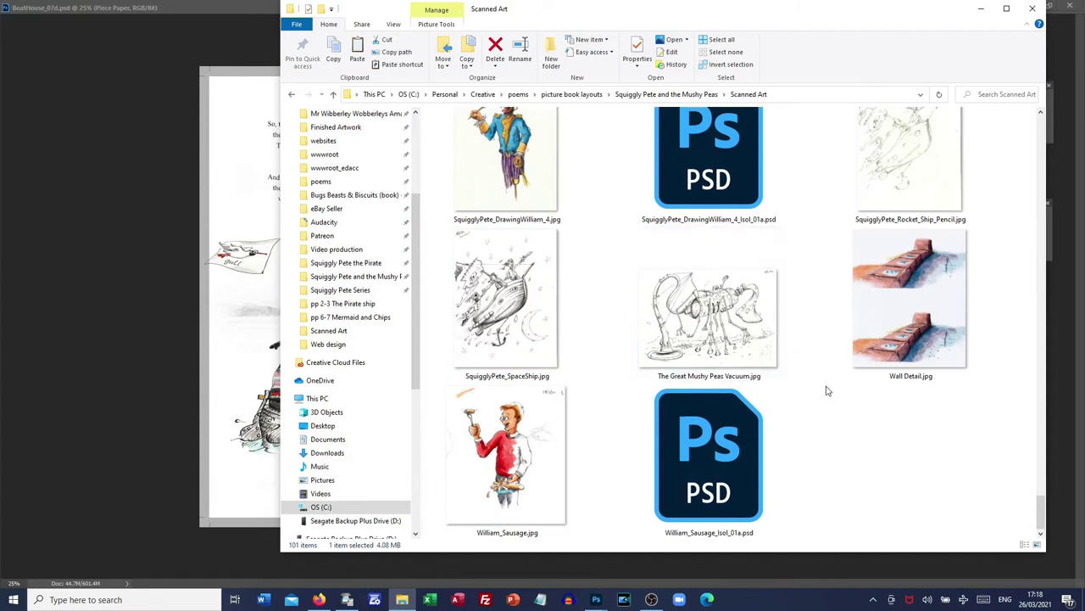
Open Geese.jpg from Scanned Art in Adobe Photoshop 2020
{"action": "scroll", "coordinate": [826, 390], "scroll_direction": "up", "scroll_amount": 10}
{"action": "scroll", "coordinate": [827, 390], "scroll_direction": "down", "scroll_amount": 5}
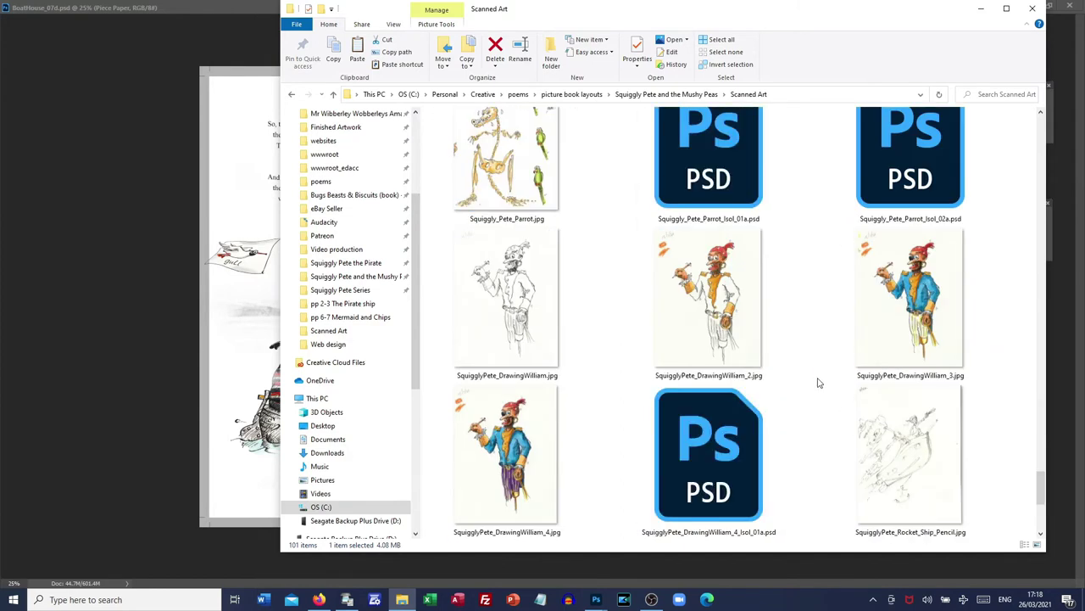
{"action": "scroll", "coordinate": [818, 380], "scroll_direction": "up", "scroll_amount": 3}
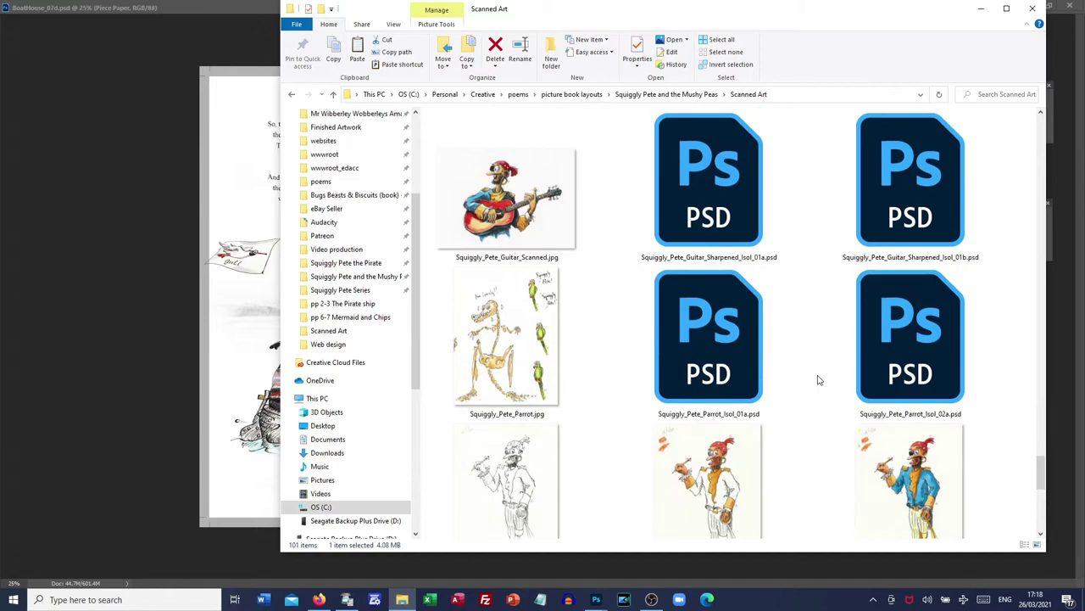
{"action": "scroll", "coordinate": [818, 380], "scroll_direction": "up", "scroll_amount": 3}
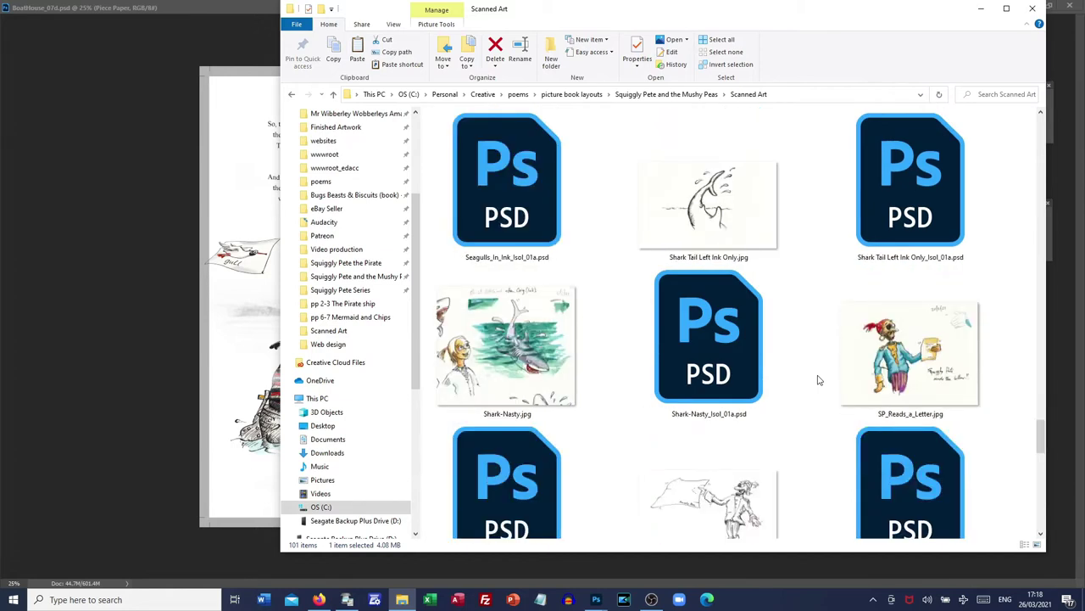
{"action": "scroll", "coordinate": [818, 380], "scroll_direction": "up", "scroll_amount": 3}
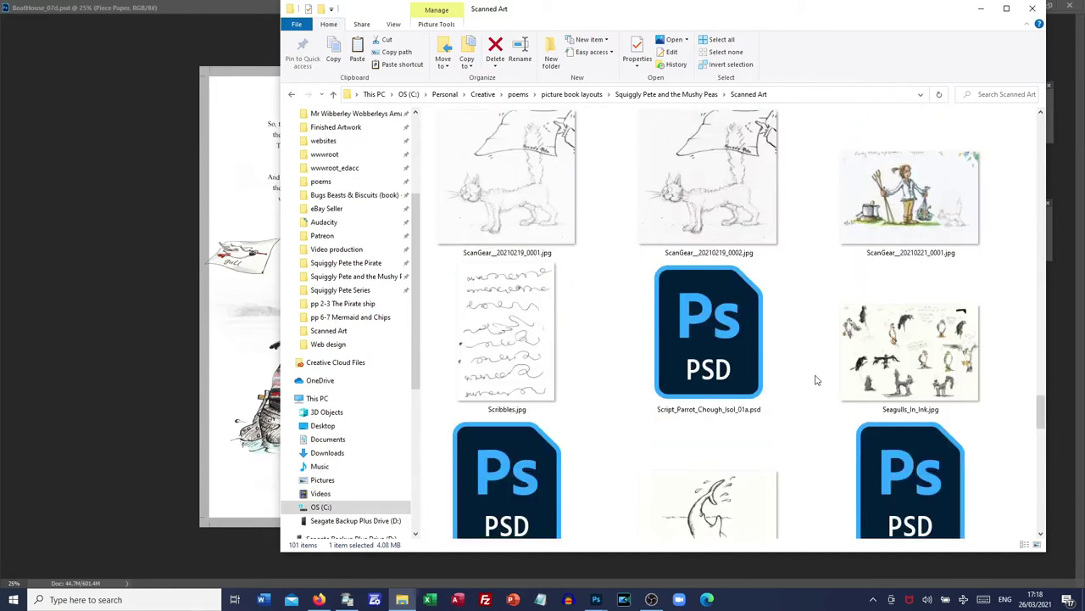
{"action": "scroll", "coordinate": [836, 356], "scroll_direction": "up", "scroll_amount": 3}
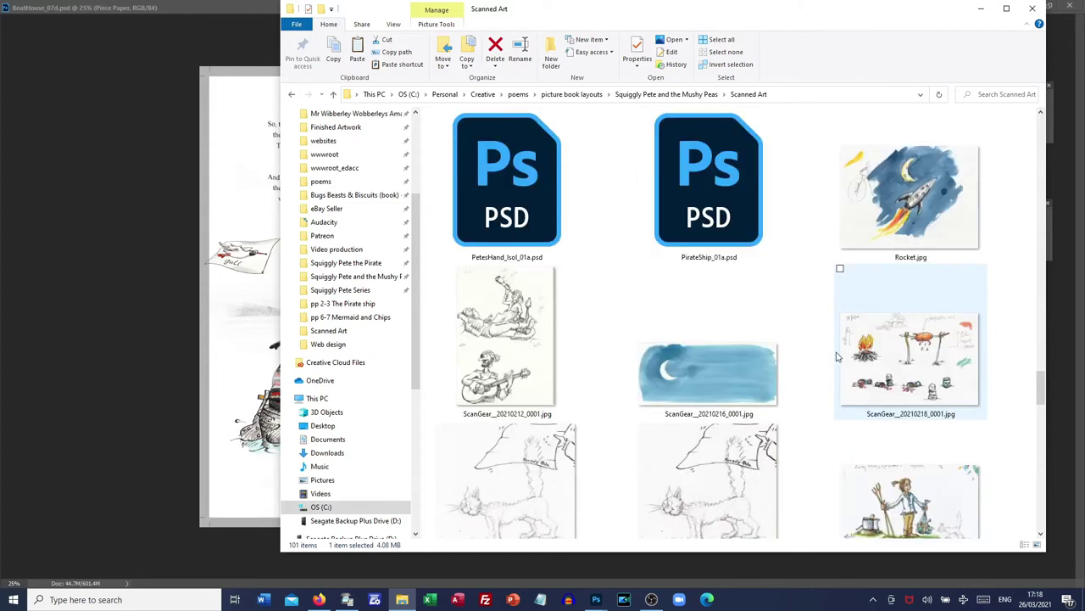
{"action": "scroll", "coordinate": [836, 356], "scroll_direction": "up", "scroll_amount": 6}
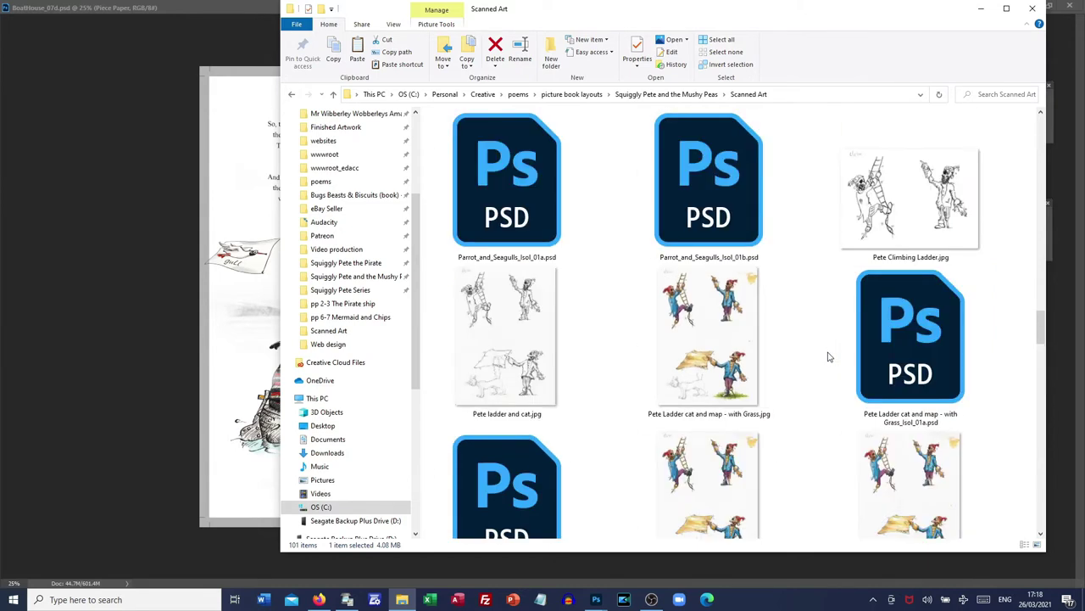
{"action": "scroll", "coordinate": [830, 357], "scroll_direction": "up", "scroll_amount": 3}
{"action": "scroll", "coordinate": [830, 357], "scroll_direction": "up", "scroll_amount": 6}
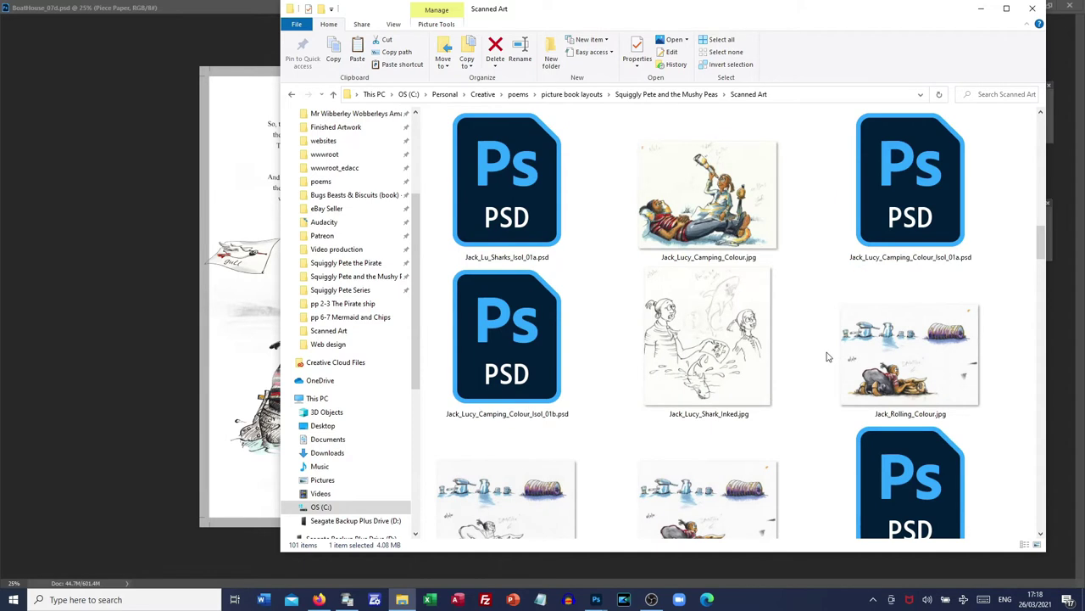
{"action": "scroll", "coordinate": [829, 357], "scroll_direction": "up", "scroll_amount": 2}
{"action": "scroll", "coordinate": [830, 357], "scroll_direction": "up", "scroll_amount": 4}
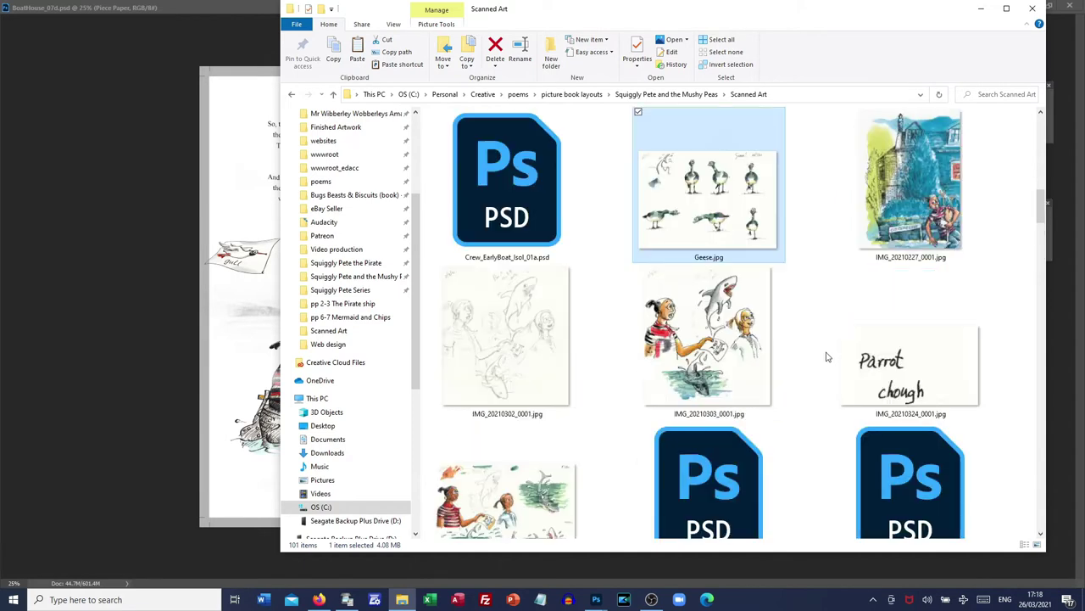
{"action": "right_click", "coordinate": [727, 221]}
{"action": "mouse_move", "coordinate": [644, 424]}
{"action": "left_click", "coordinate": [736, 427]}
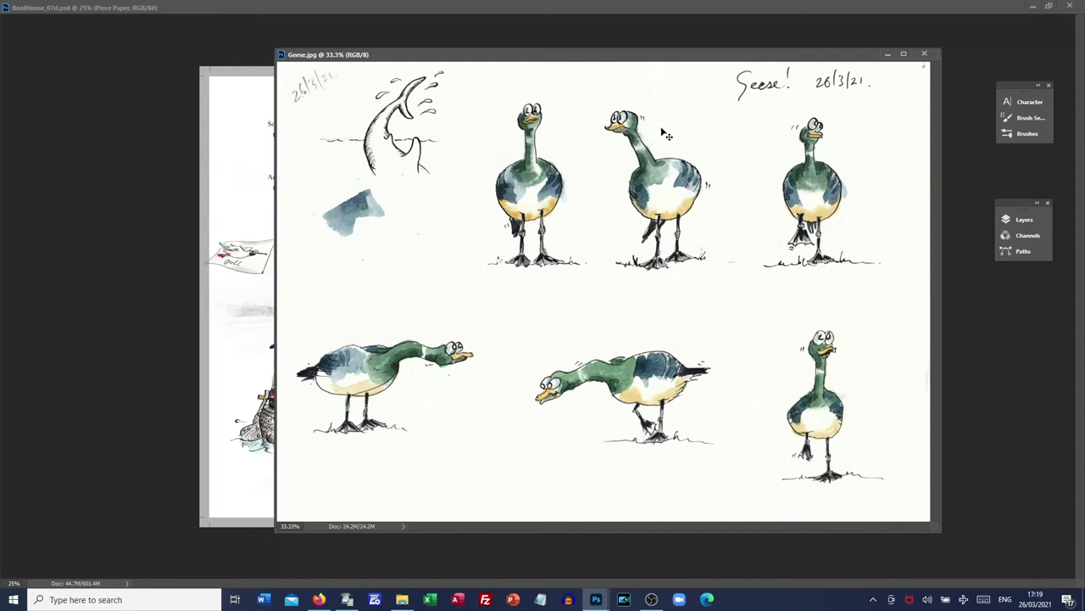
Save the geese scan as Photoshop file Geese_Isol_01a.psd in Scanned Art
{"action": "key", "text": "ctrl+shift+s"}
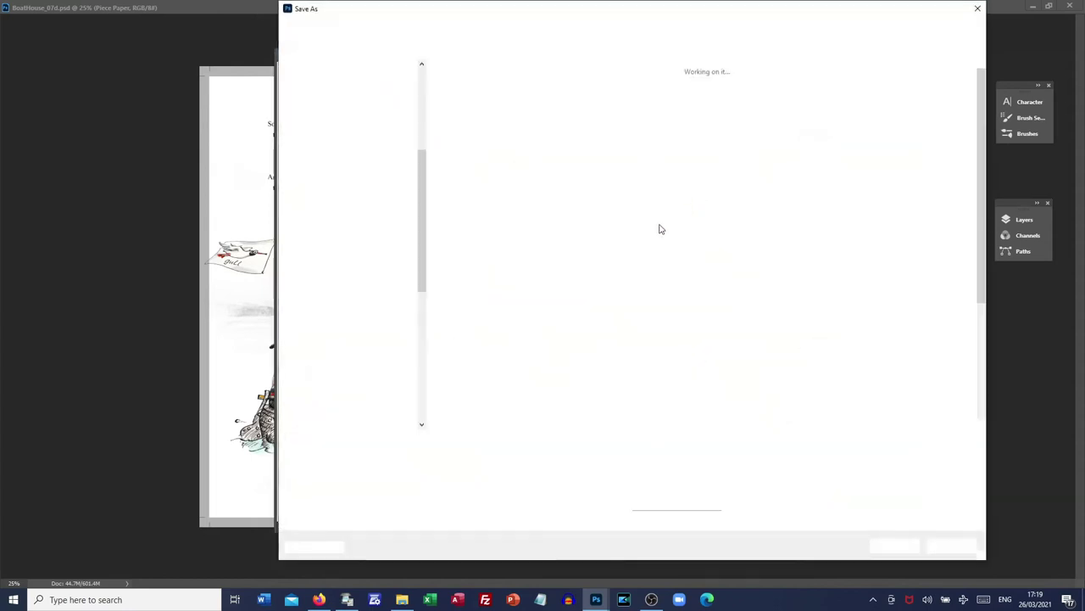
{"action": "left_click", "coordinate": [436, 457]}
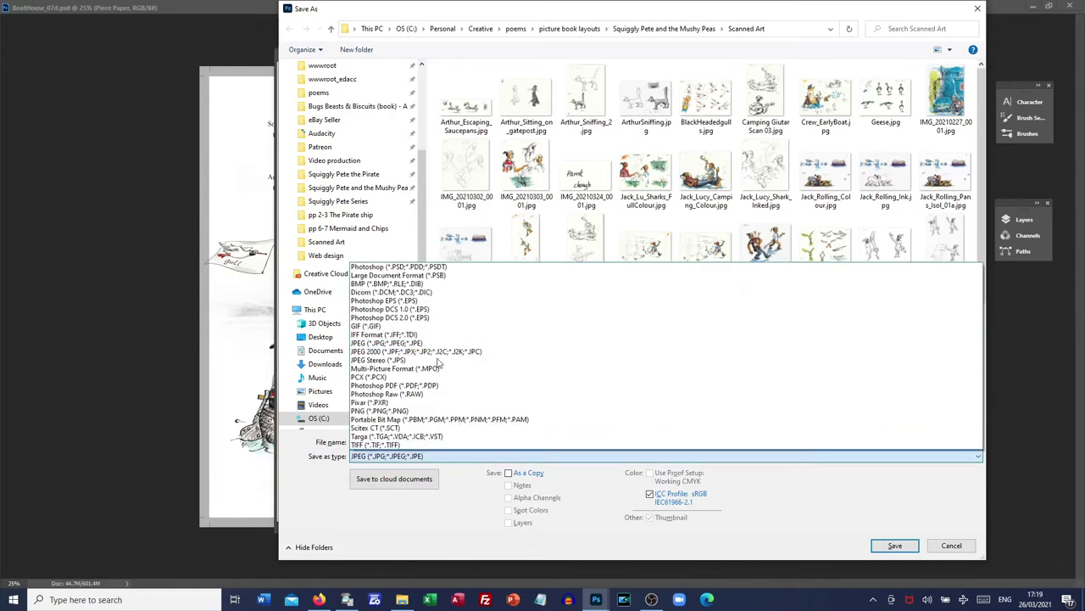
{"action": "left_click", "coordinate": [428, 269]}
{"action": "double_click", "coordinate": [367, 442]}
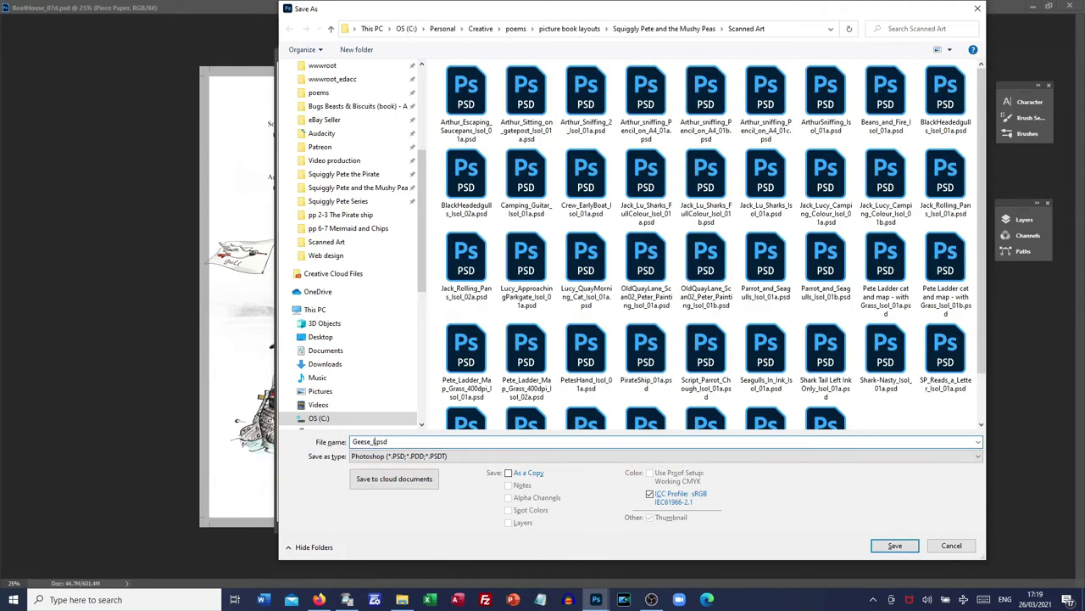
{"action": "key", "text": "Return"}
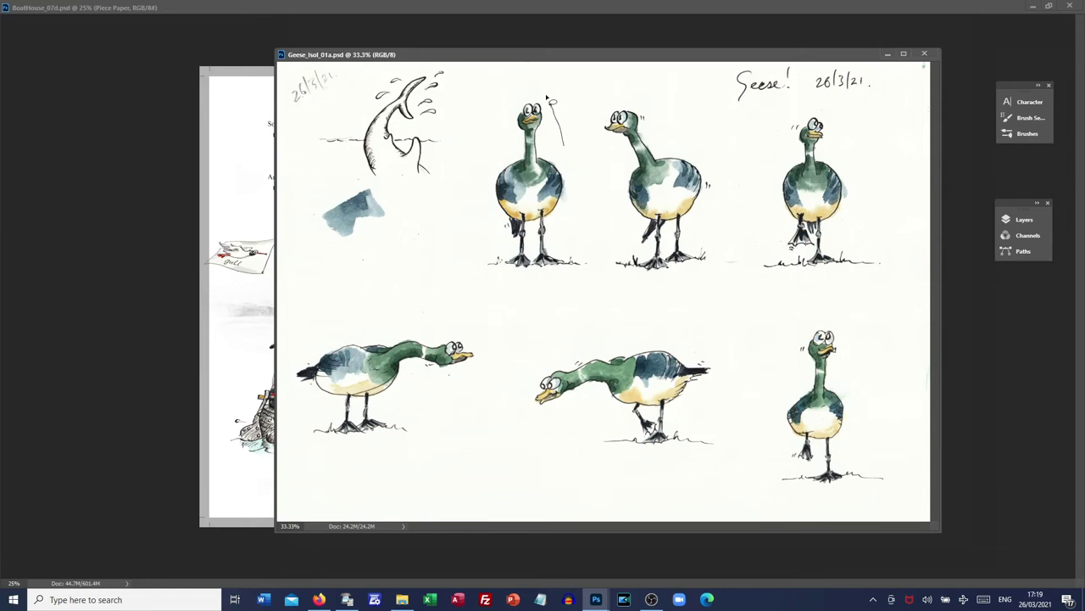
Lasso the front-facing goose and copy it onto its own layer
{"action": "mouse_move", "coordinate": [479, 184]}
{"action": "left_mouse_down"}
{"action": "mouse_move", "coordinate": [463, 273]}
{"action": "mouse_move", "coordinate": [562, 309]}
{"action": "mouse_move", "coordinate": [598, 218]}
{"action": "left_mouse_up"}
{"action": "left_click_drag", "start_coordinate": [565, 153], "coordinate": [563, 214]}
{"action": "key", "text": "ctrl+j"}
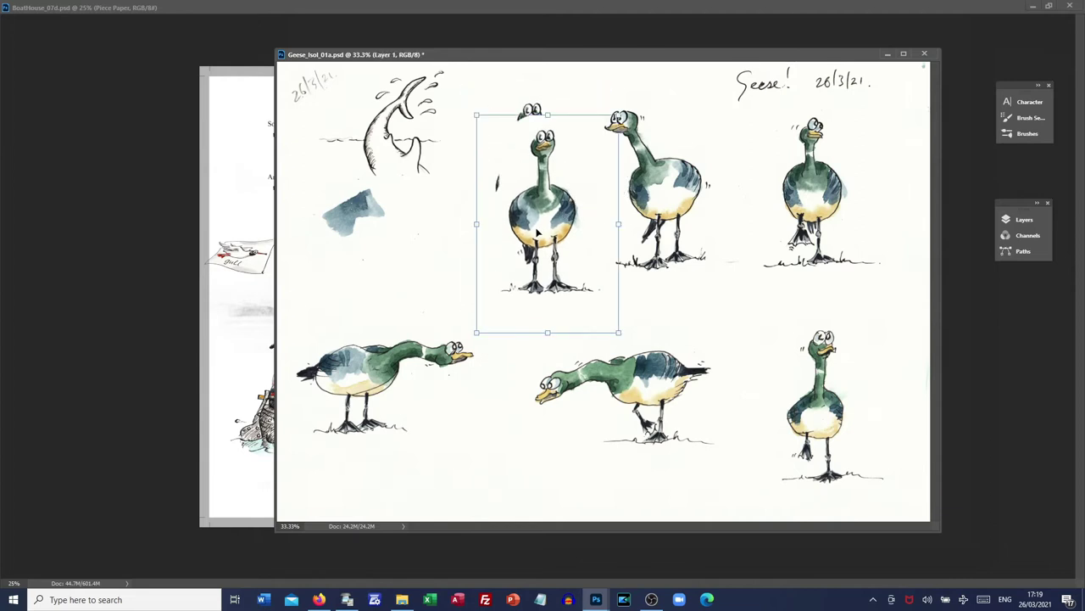
{"action": "key", "text": "l"}
{"action": "mouse_move", "coordinate": [524, 110]}
{"action": "left_mouse_down"}
{"action": "mouse_move", "coordinate": [577, 322]}
{"action": "mouse_move", "coordinate": [604, 212]}
{"action": "mouse_move", "coordinate": [527, 112]}
{"action": "left_mouse_up"}
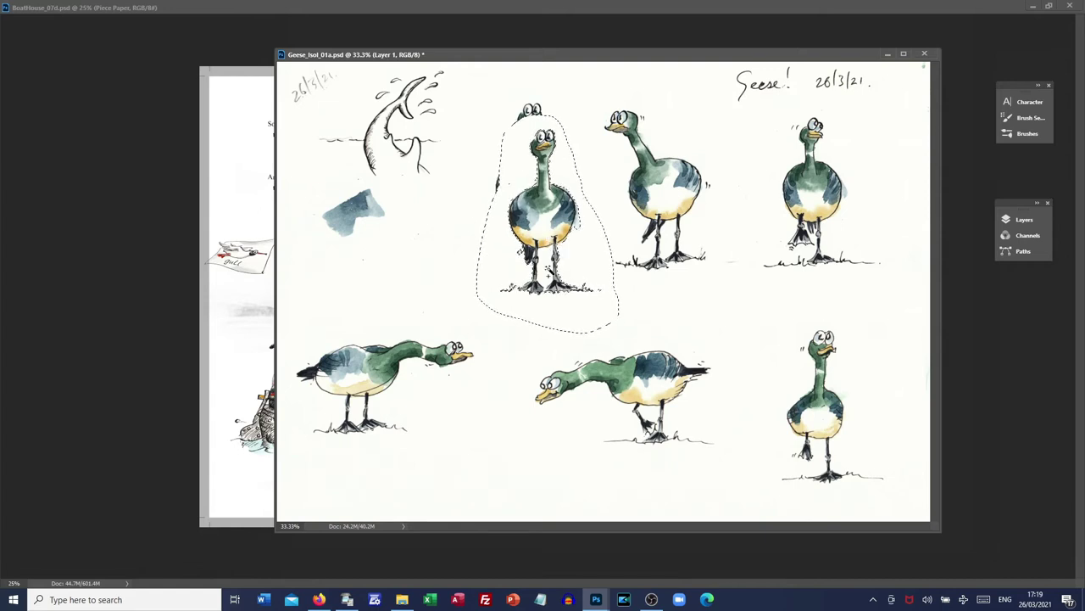
{"action": "right_click", "coordinate": [592, 261]}
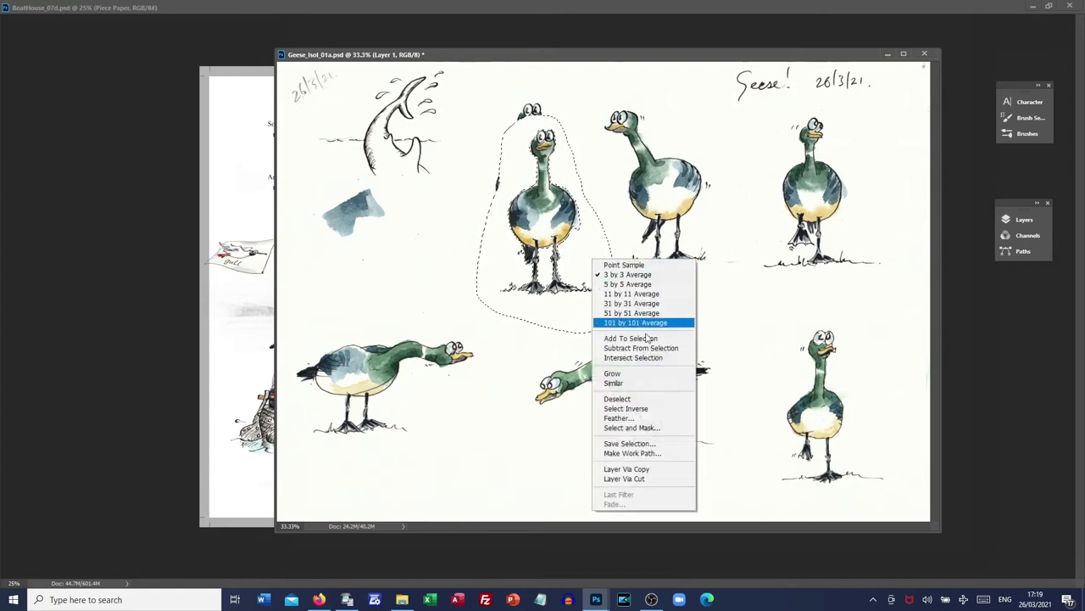
{"action": "left_click", "coordinate": [640, 419]}
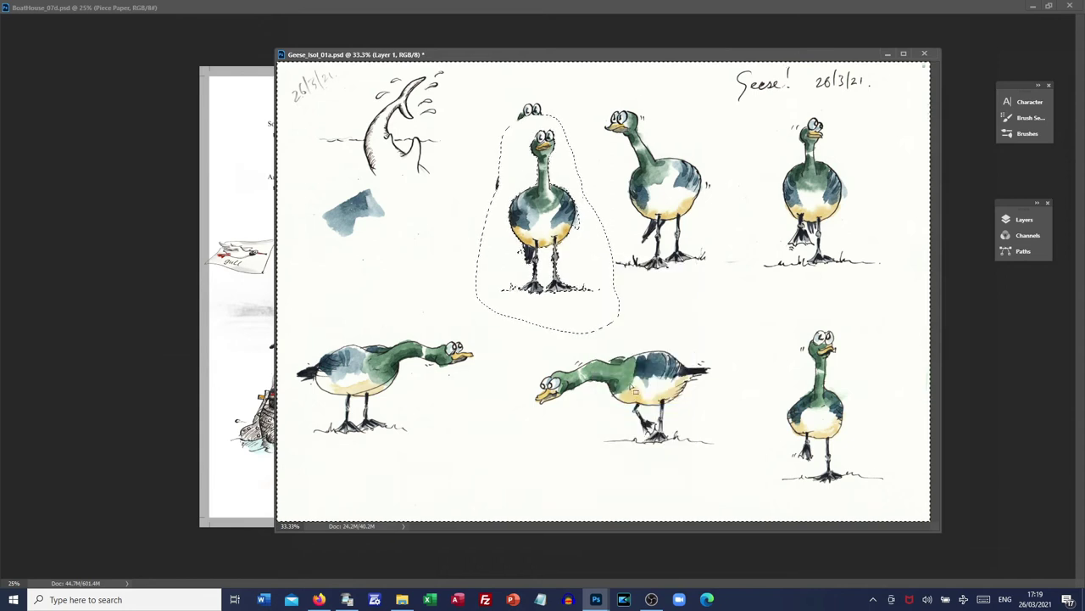
{"action": "key", "text": "ctrl+v"}
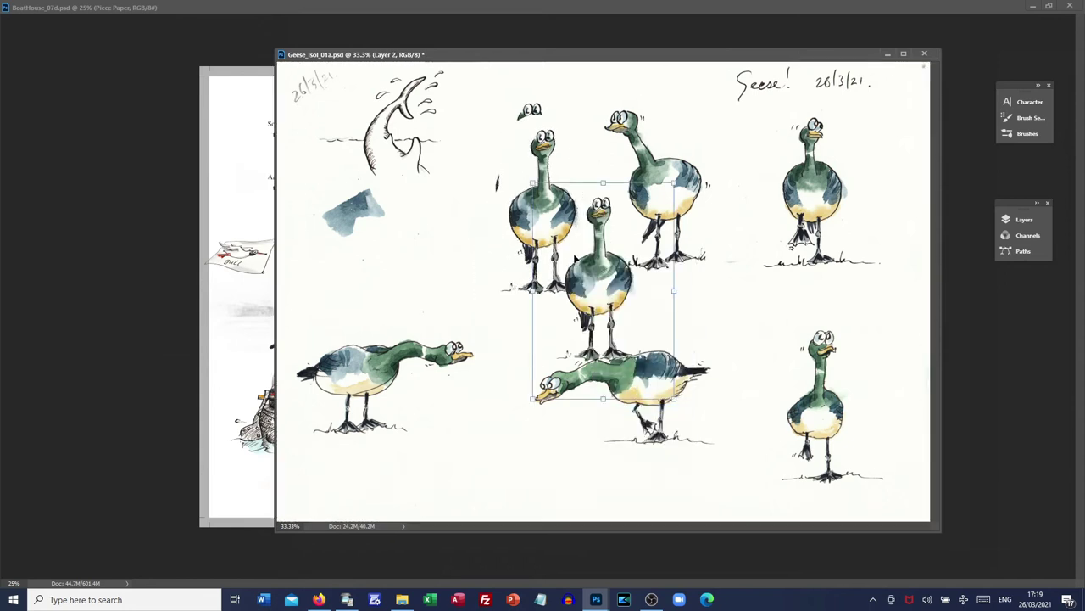
Drag the goose copy over the quill sketch at the top left
{"action": "left_click_drag", "start_coordinate": [615, 291], "coordinate": [439, 203]}
{"action": "left_click", "coordinate": [561, 219]}
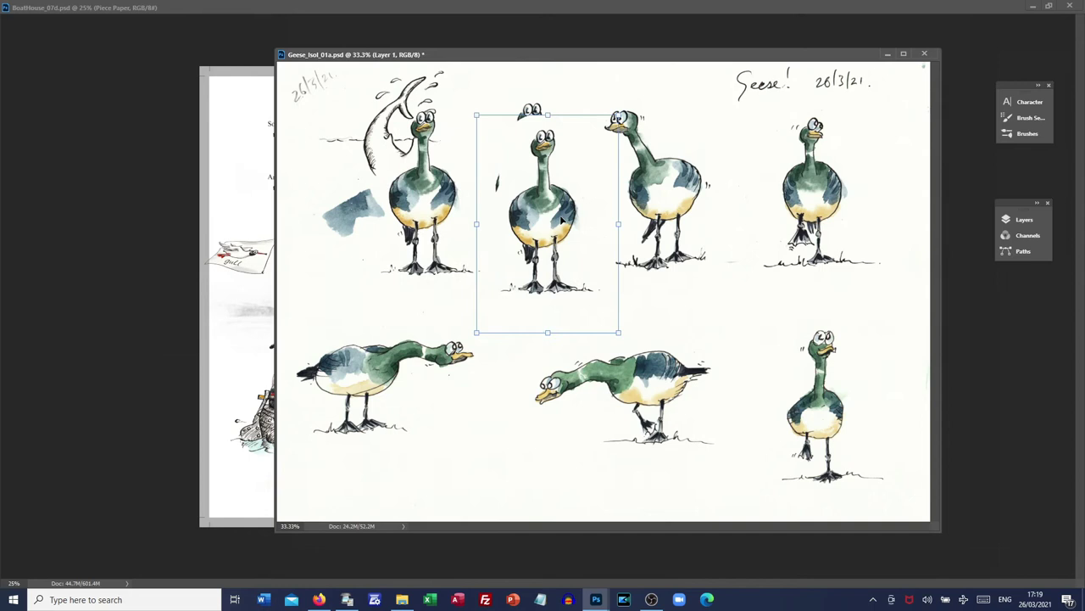
{"action": "mouse_move", "coordinate": [566, 219]}
{"action": "left_mouse_down"}
{"action": "mouse_move", "coordinate": [462, 212]}
{"action": "mouse_move", "coordinate": [428, 190]}
{"action": "left_mouse_up"}
{"action": "left_click", "coordinate": [538, 201]}
{"action": "key", "text": "alt+]"}
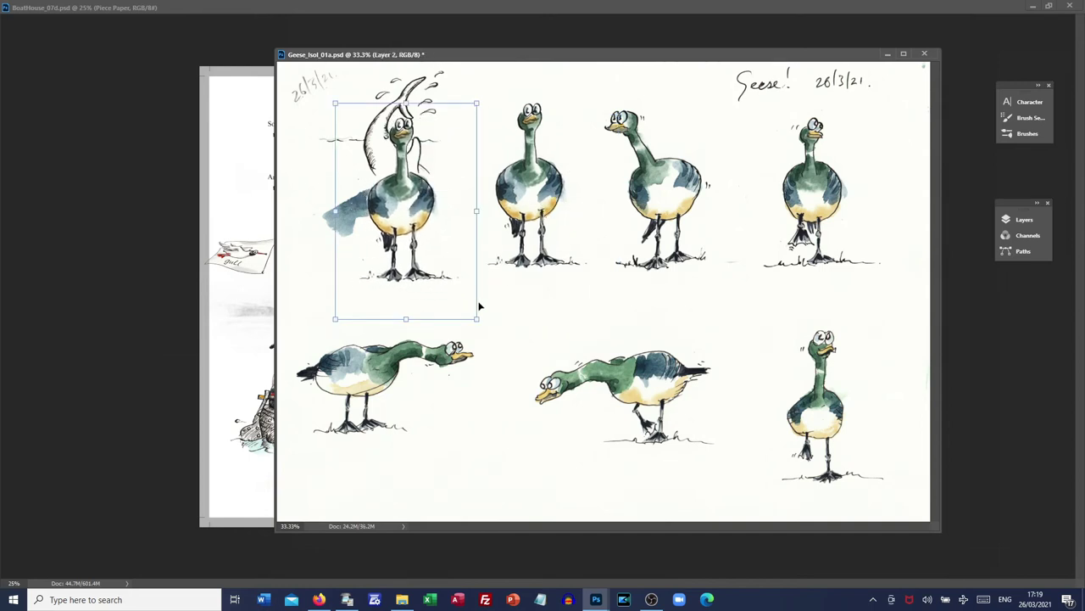
{"action": "left_click", "coordinate": [670, 203]}
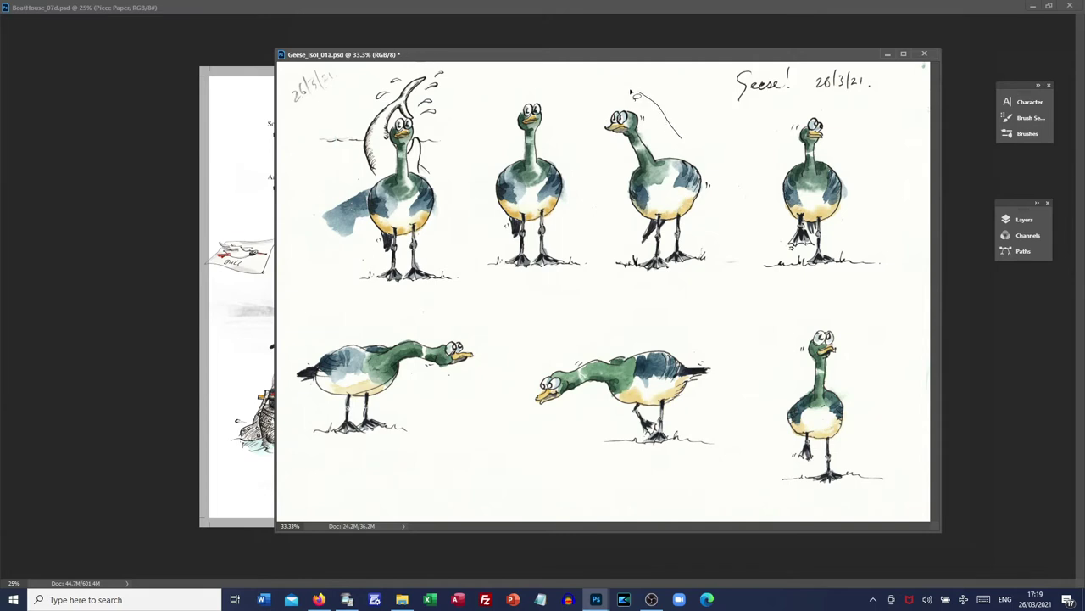
Lasso and copy the left-facing goose, then delete the trial copy
{"action": "mouse_move", "coordinate": [685, 293]}
{"action": "left_mouse_down"}
{"action": "mouse_move", "coordinate": [722, 264]}
{"action": "mouse_move", "coordinate": [723, 221]}
{"action": "left_mouse_up"}
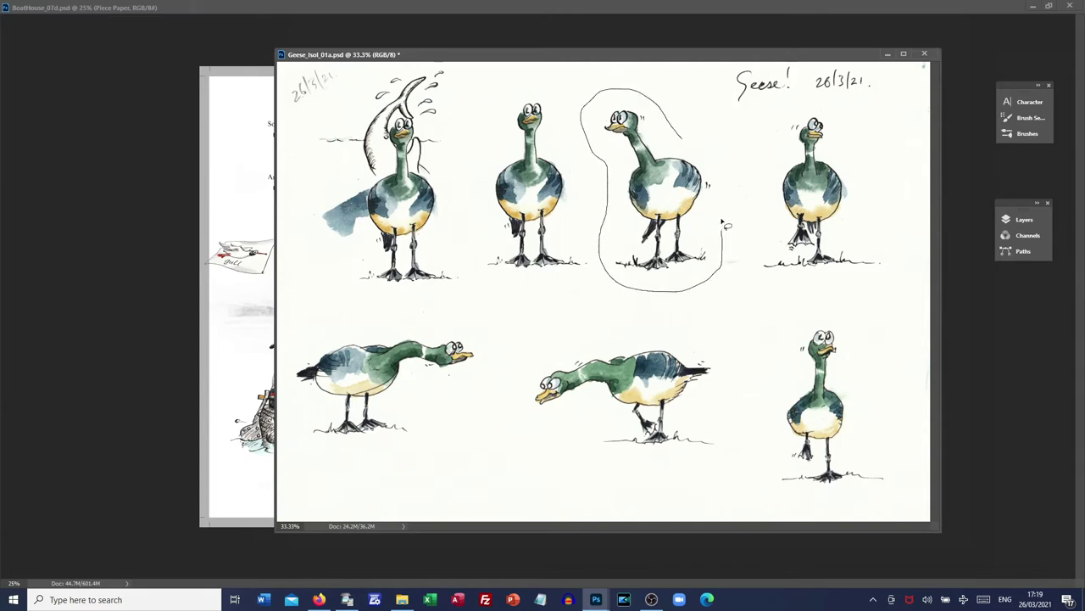
{"action": "left_click_drag", "start_coordinate": [677, 135], "coordinate": [679, 138]}
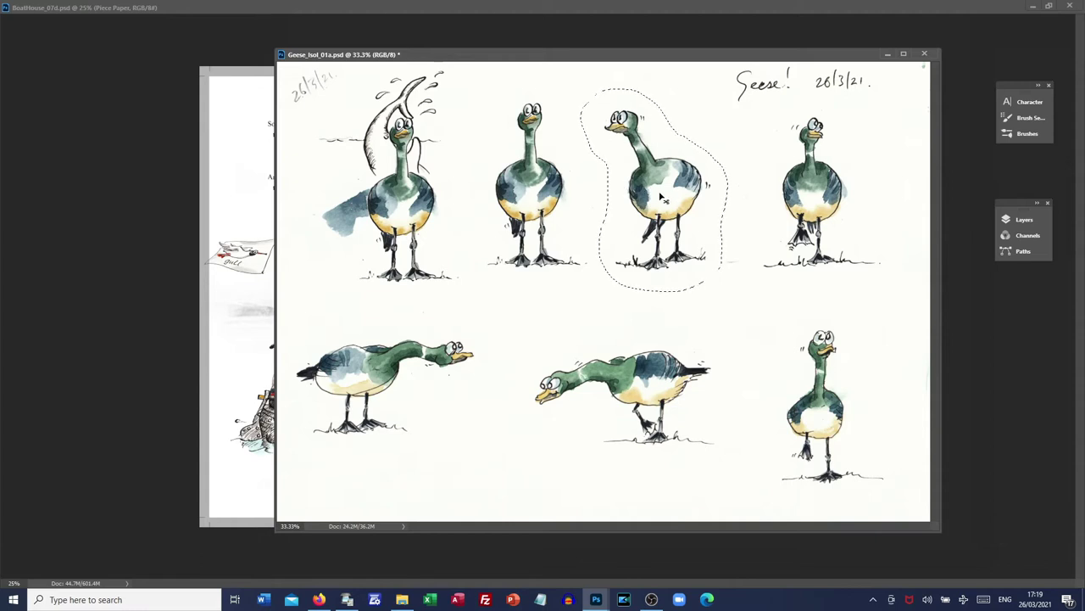
{"action": "key", "text": "ctrl+j"}
{"action": "key", "text": "v"}
{"action": "left_click_drag", "start_coordinate": [633, 191], "coordinate": [658, 191]}
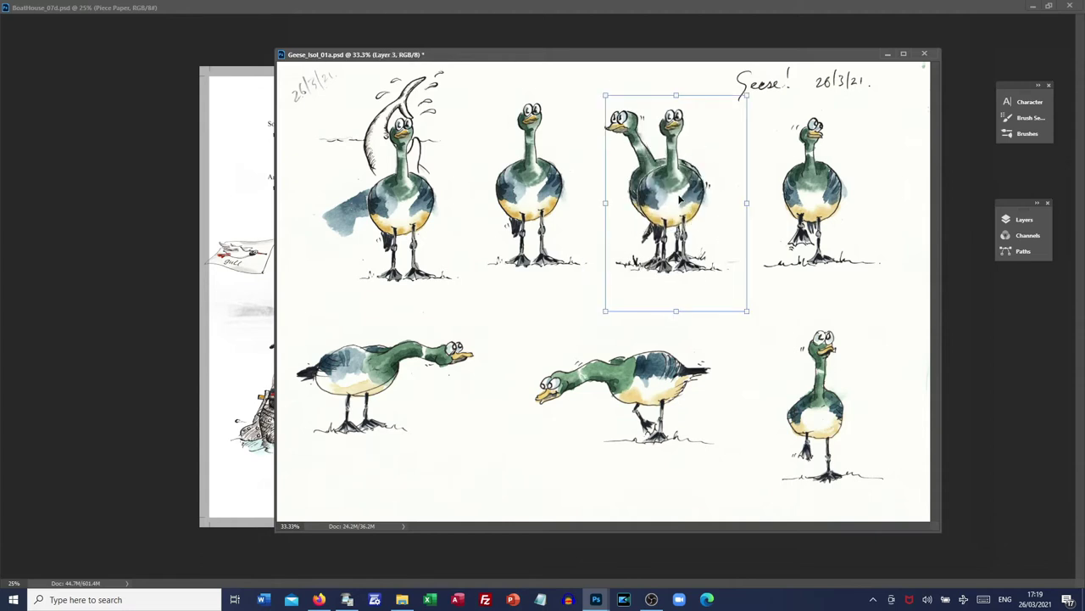
{"action": "key", "text": "Delete"}
Unlock the Background layer in the Layers panel
{"action": "key", "text": "F7"}
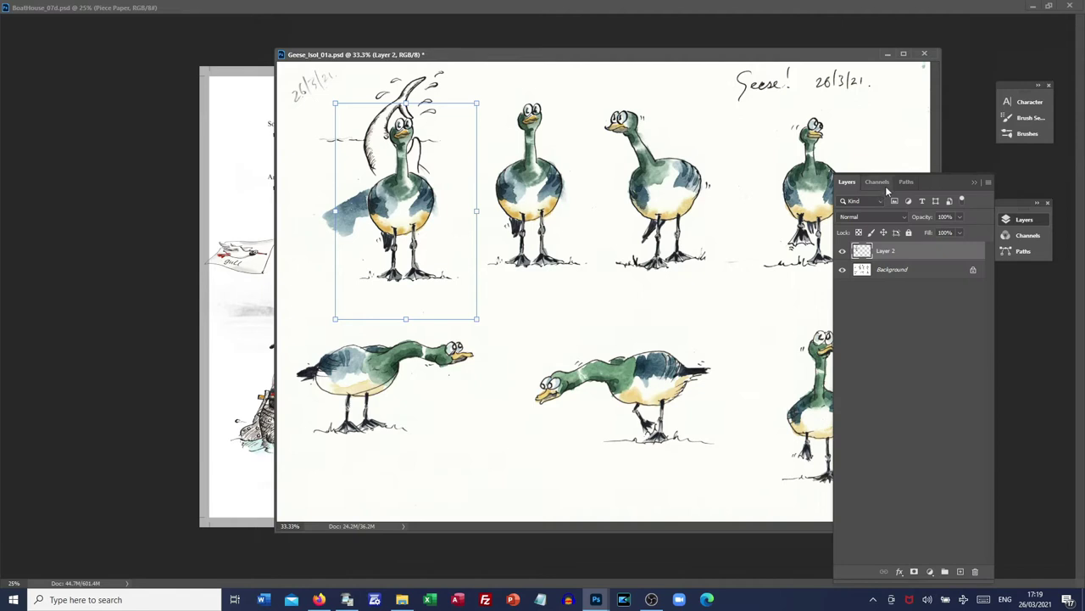
{"action": "left_click", "coordinate": [962, 270]}
{"action": "left_click", "coordinate": [973, 270]}
{"action": "key", "text": "F7"}
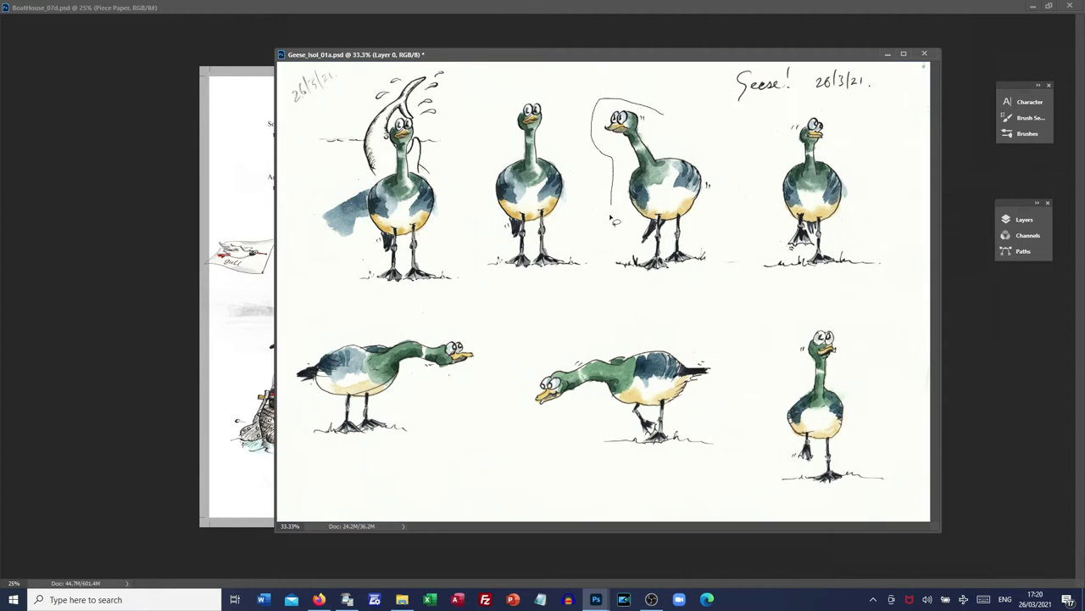
Re-lasso the left-facing goose, cut it onto its own layer and nudge it down
{"action": "mouse_move", "coordinate": [623, 283]}
{"action": "left_mouse_down"}
{"action": "mouse_move", "coordinate": [678, 279]}
{"action": "mouse_move", "coordinate": [726, 253]}
{"action": "mouse_move", "coordinate": [730, 208]}
{"action": "left_mouse_up"}
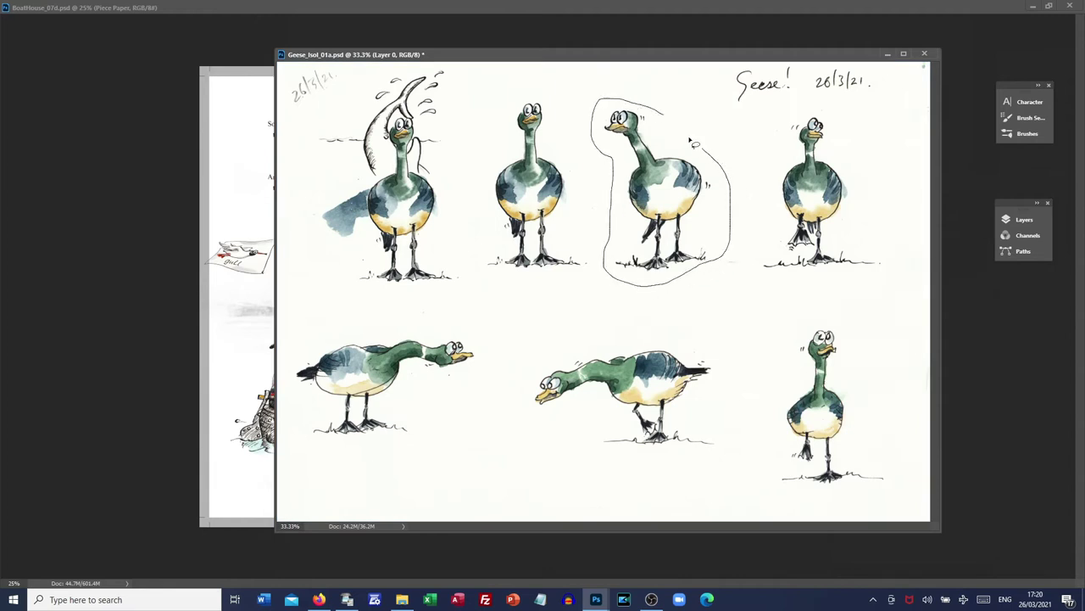
{"action": "left_click_drag", "start_coordinate": [661, 116], "coordinate": [662, 112]}
{"action": "key", "text": "ctrl+shift+j"}
{"action": "left_click_drag", "start_coordinate": [690, 198], "coordinate": [695, 221]}
{"action": "key", "text": "ctrl+d"}
{"action": "key", "text": "ctrl+z"}
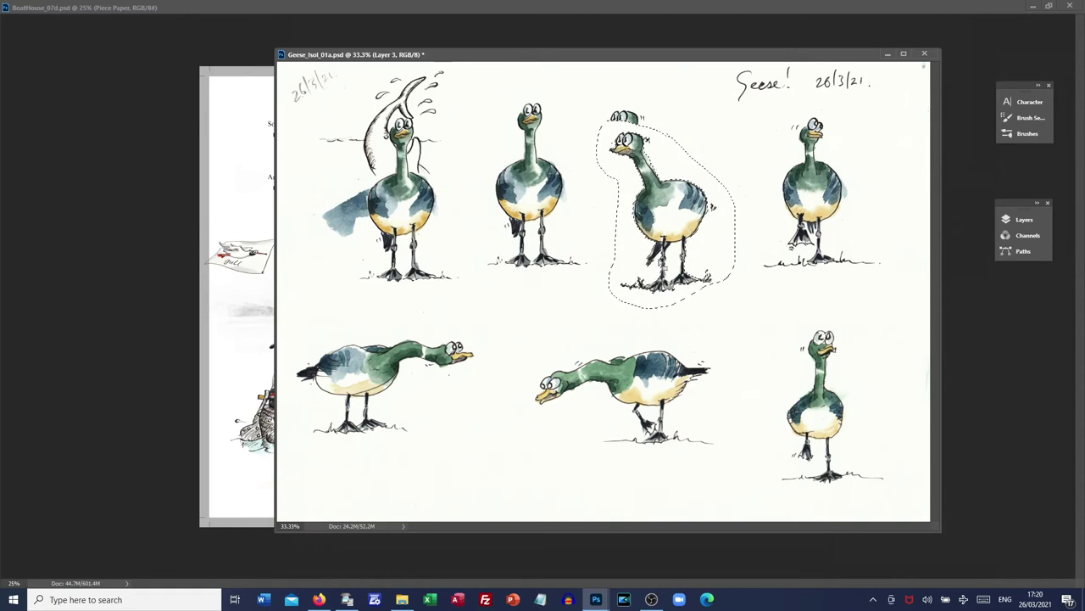
Copy the goose again and arrange the copies in a row beside the front-facing goose
{"action": "right_click", "coordinate": [702, 255]}
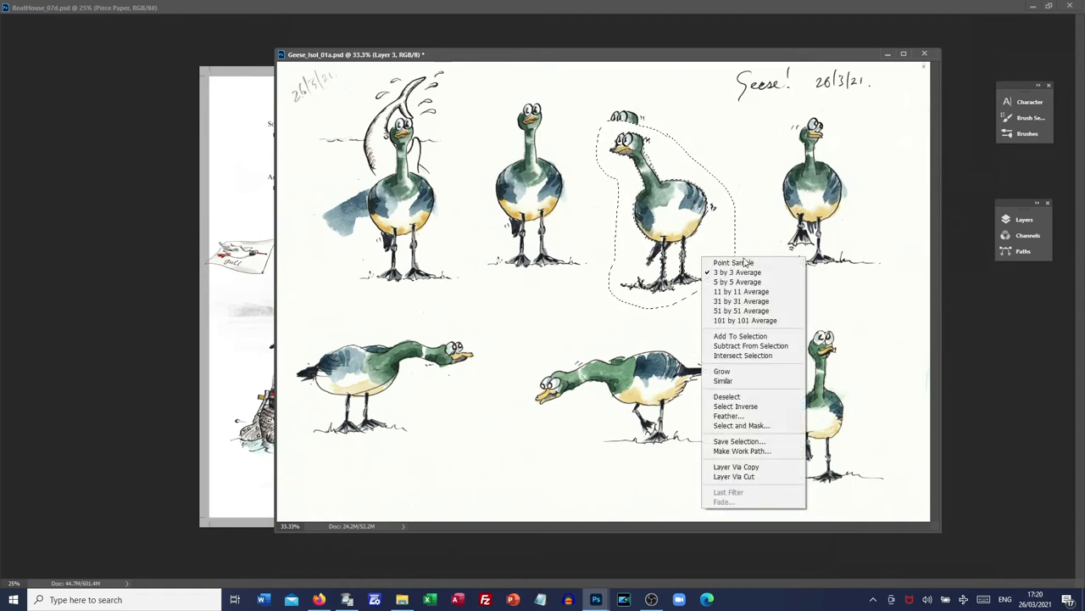
{"action": "left_click", "coordinate": [736, 406]}
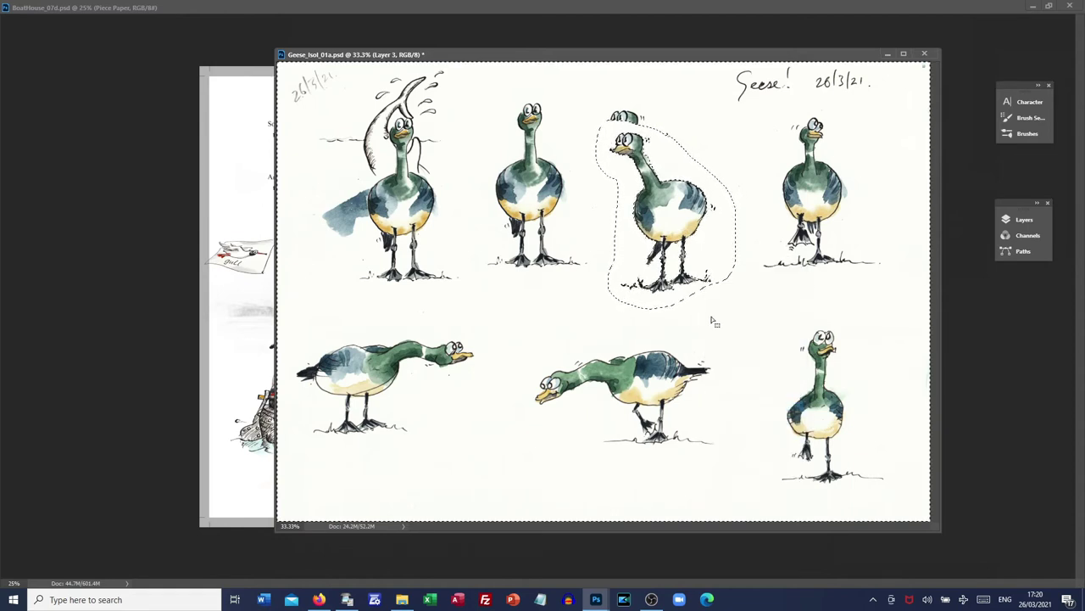
{"action": "key", "text": "ctrl+j"}
{"action": "left_click_drag", "start_coordinate": [678, 216], "coordinate": [582, 199]}
{"action": "left_click", "coordinate": [691, 224]}
{"action": "left_click_drag", "start_coordinate": [691, 225], "coordinate": [712, 218]}
{"action": "left_click", "coordinate": [711, 221]}
{"action": "left_click_drag", "start_coordinate": [593, 207], "coordinate": [616, 219]}
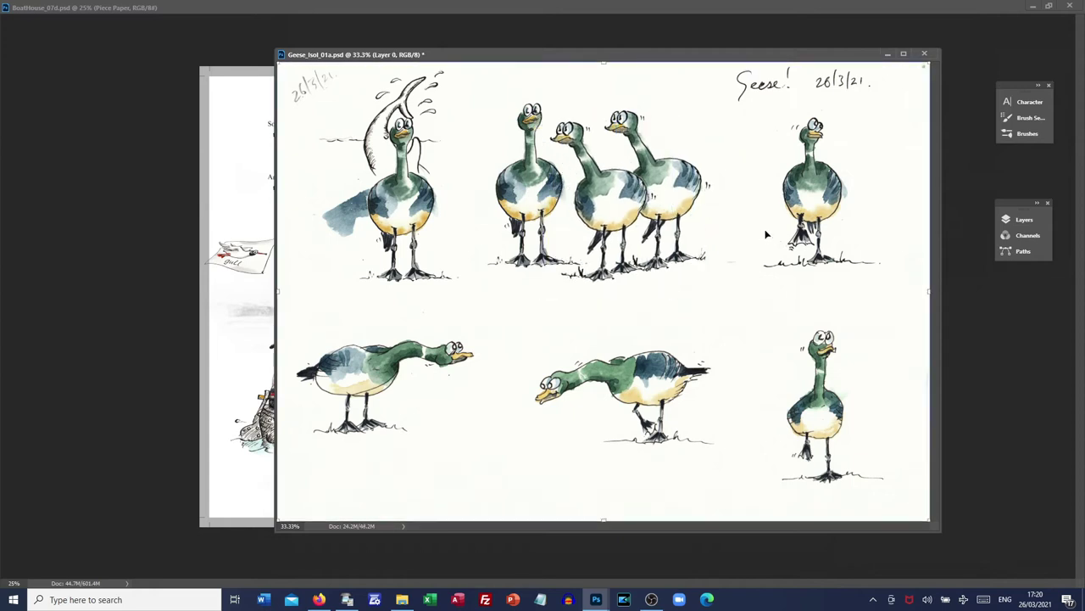
{"action": "left_click_drag", "start_coordinate": [769, 131], "coordinate": [768, 250]}
Finish lassoing the top-right standing goose, copy it to a layer and shift it down-left
{"action": "mouse_move", "coordinate": [801, 284]}
{"action": "left_mouse_down"}
{"action": "mouse_move", "coordinate": [869, 281]}
{"action": "mouse_move", "coordinate": [896, 262]}
{"action": "left_mouse_up"}
{"action": "left_click_drag", "start_coordinate": [776, 121], "coordinate": [776, 120]}
{"action": "key", "text": "ctrl+j"}
{"action": "key", "text": "ctrl+t"}
{"action": "left_click_drag", "start_coordinate": [820, 196], "coordinate": [801, 218]}
{"action": "key", "text": "Return"}
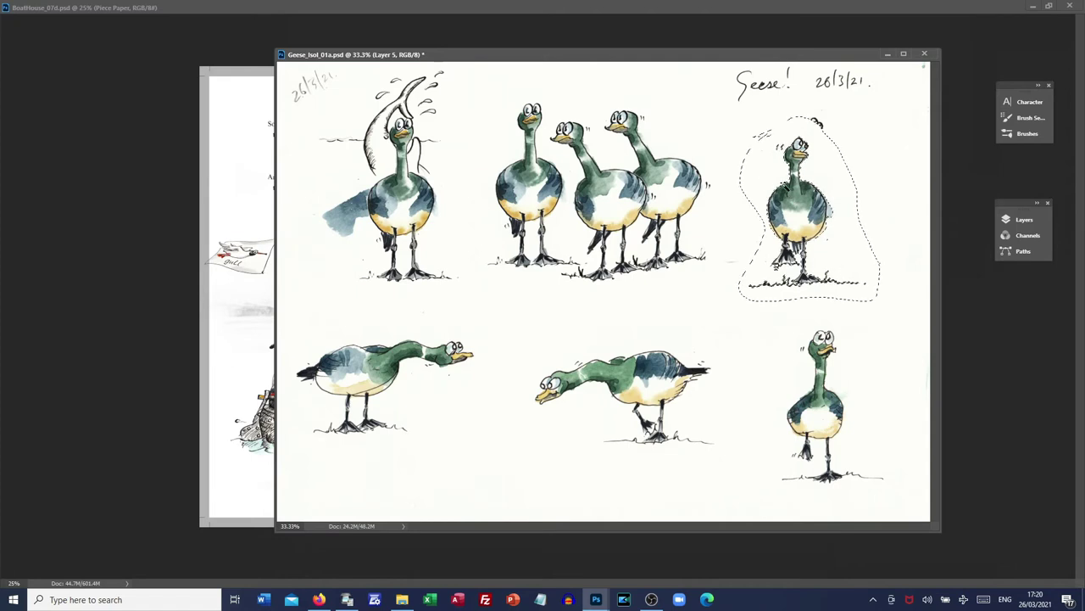
Paste another goose copy and place it right beside the top-right goose
{"action": "right_click", "coordinate": [804, 205]}
{"action": "left_click", "coordinate": [853, 361]}
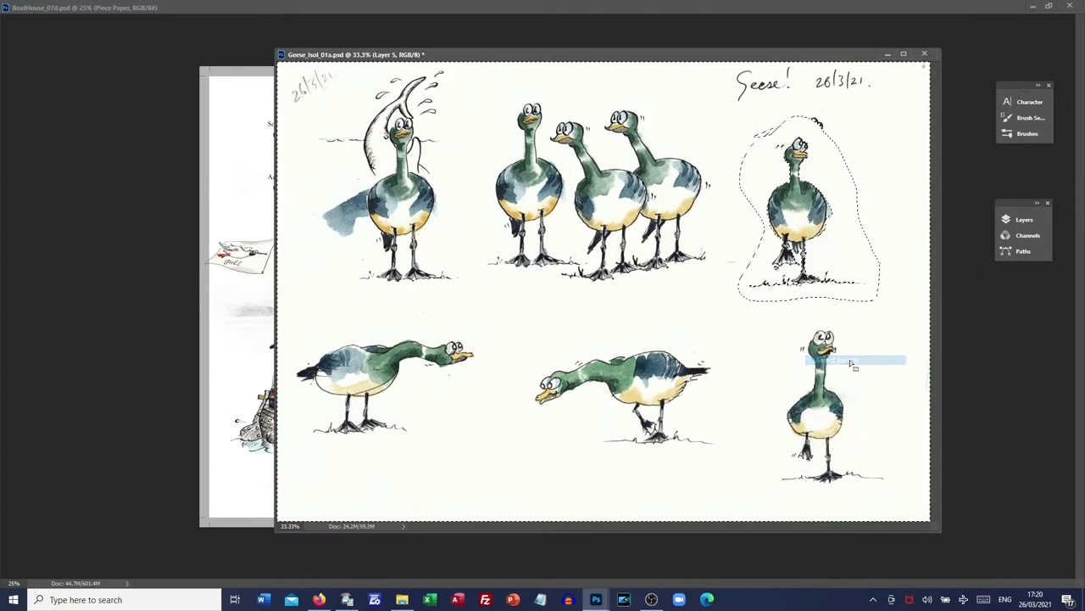
{"action": "key", "text": "ctrl+v"}
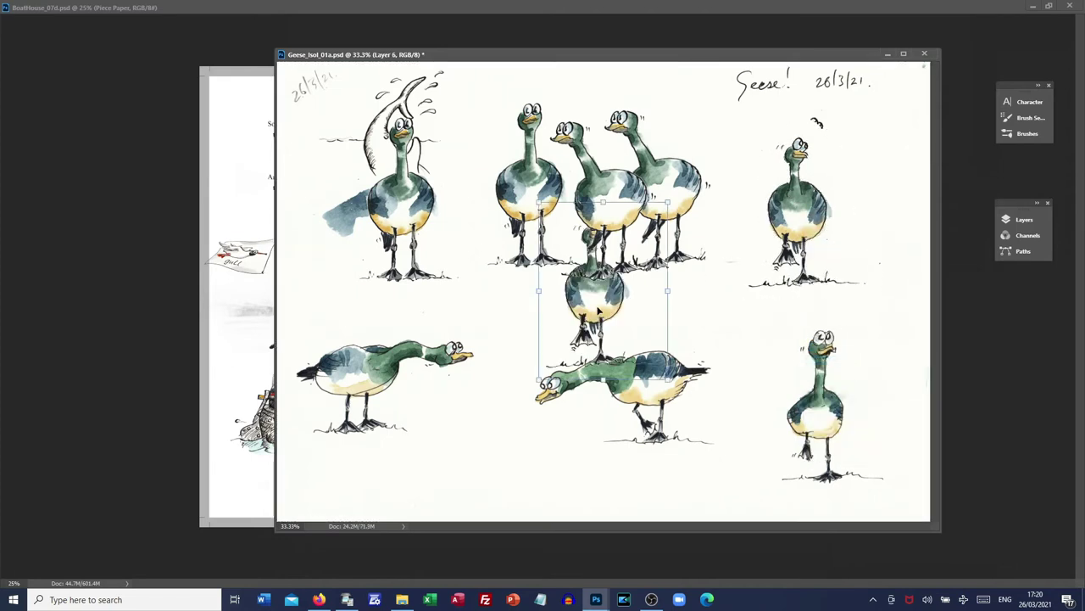
{"action": "left_click_drag", "start_coordinate": [597, 314], "coordinate": [759, 286]}
{"action": "left_click", "coordinate": [812, 228]}
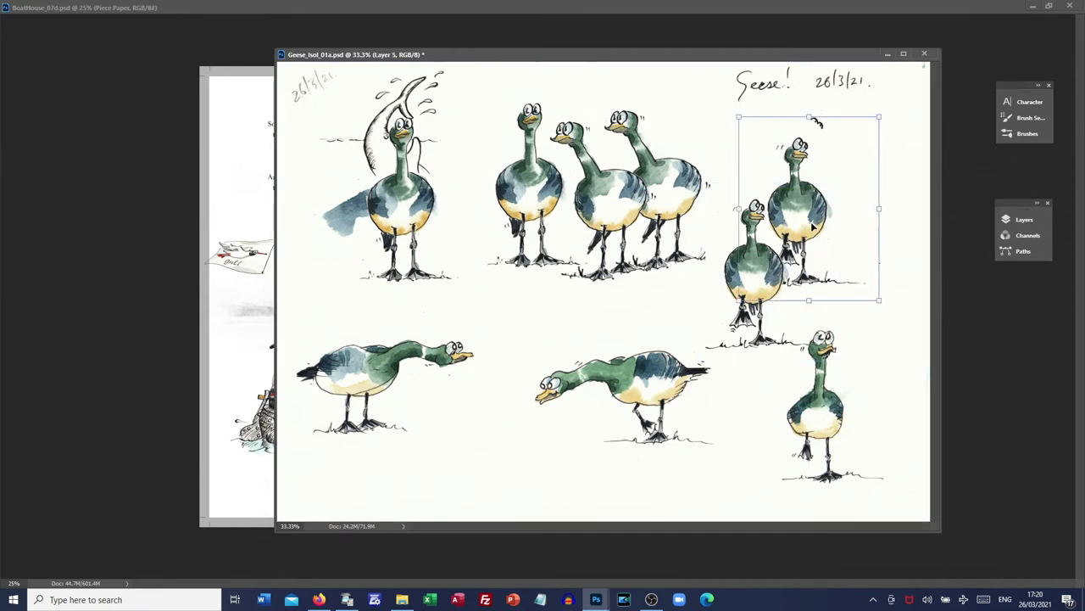
{"action": "left_click_drag", "start_coordinate": [763, 280], "coordinate": [793, 209]}
{"action": "left_click", "coordinate": [558, 333]}
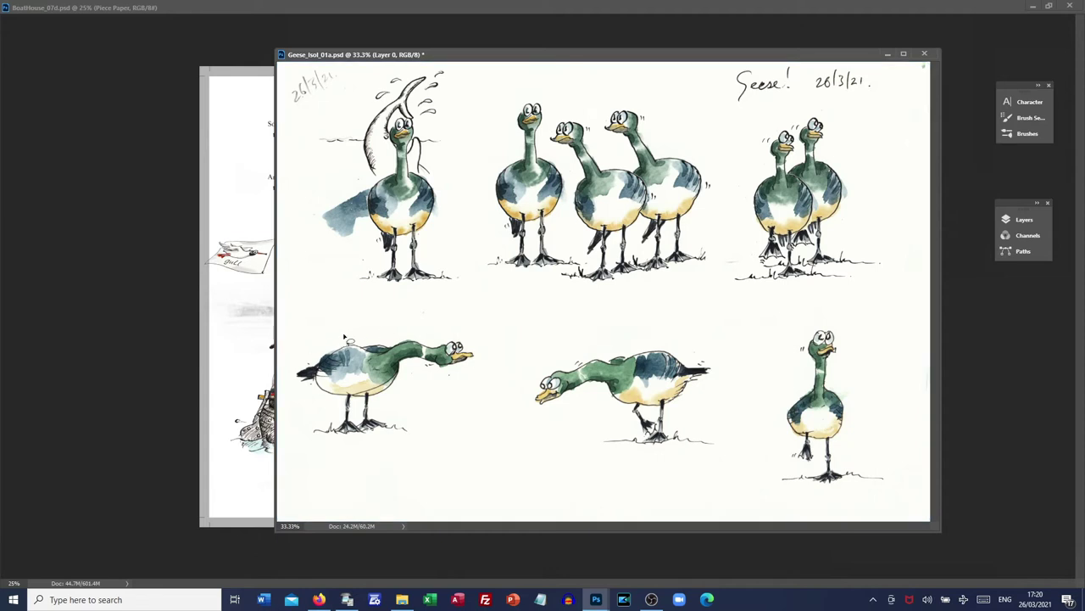
Lasso the lower-left stretching goose, copy it to its own layer, and shift it up-right
{"action": "mouse_move", "coordinate": [359, 453]}
{"action": "left_mouse_down"}
{"action": "mouse_move", "coordinate": [430, 441]}
{"action": "mouse_move", "coordinate": [421, 405]}
{"action": "left_mouse_up"}
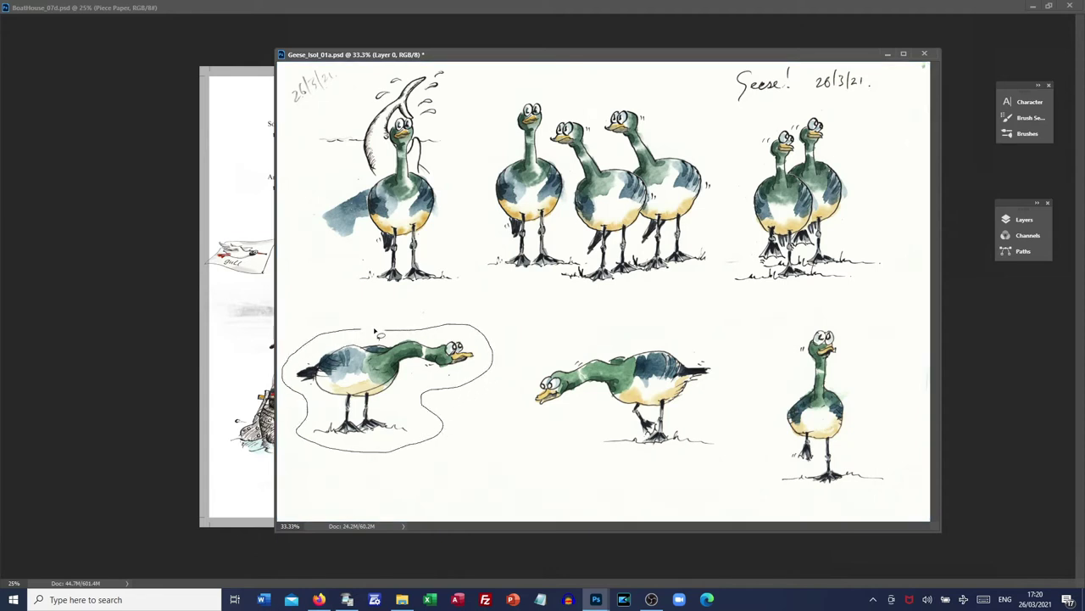
{"action": "left_click_drag", "start_coordinate": [343, 333], "coordinate": [347, 335]}
{"action": "key", "text": "ctrl+j"}
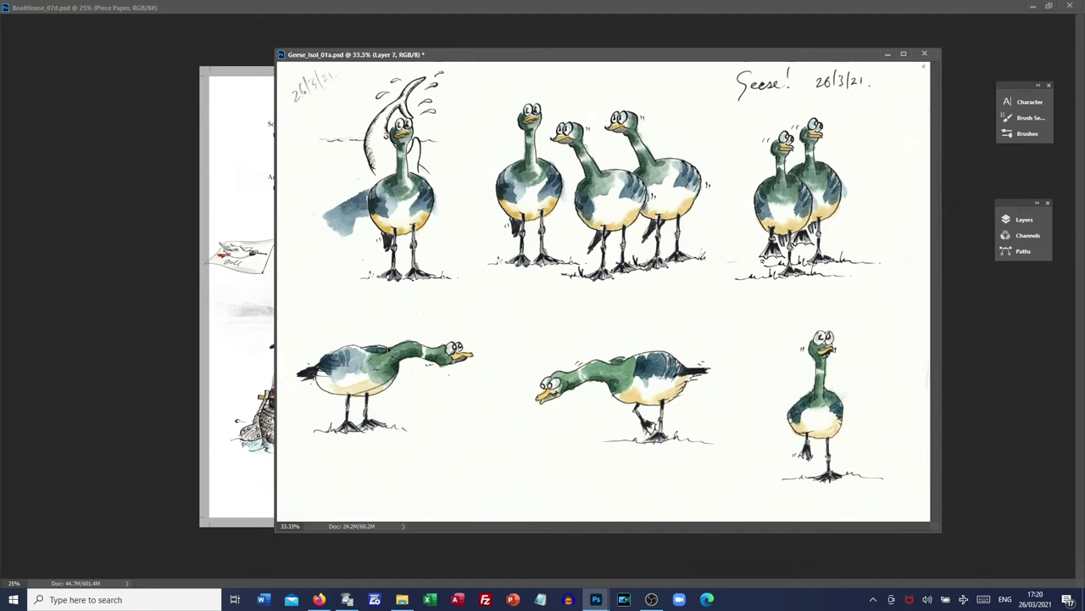
{"action": "left_click_drag", "start_coordinate": [379, 370], "coordinate": [415, 341]}
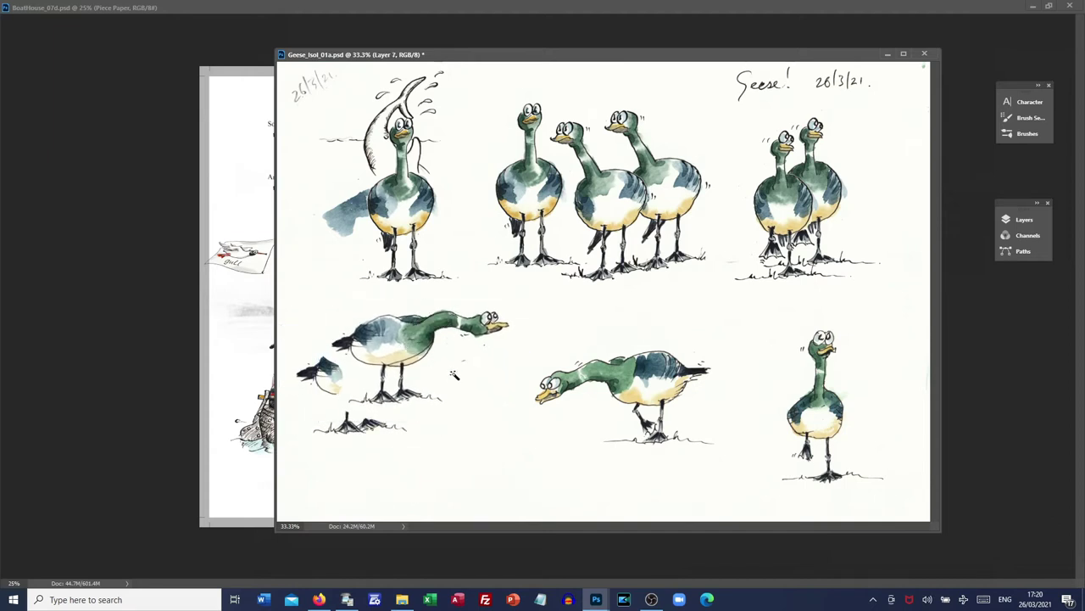
Invert the selection, copy it to a new layer on the goose, and undo a 100° rotation
{"action": "right_click", "coordinate": [446, 371]}
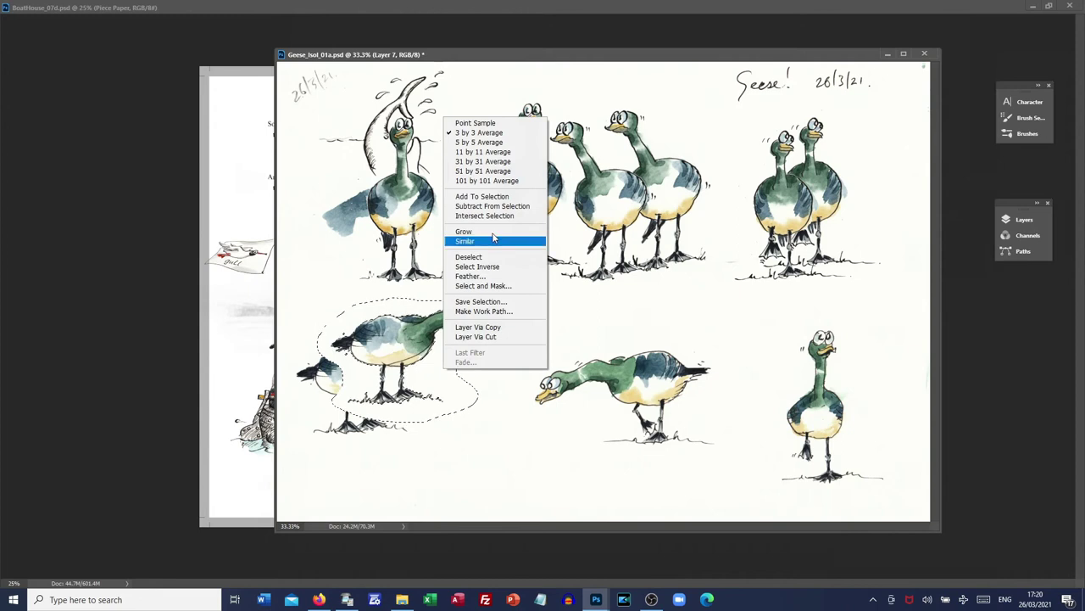
{"action": "left_click", "coordinate": [492, 268]}
{"action": "key", "text": "ctrl+j"}
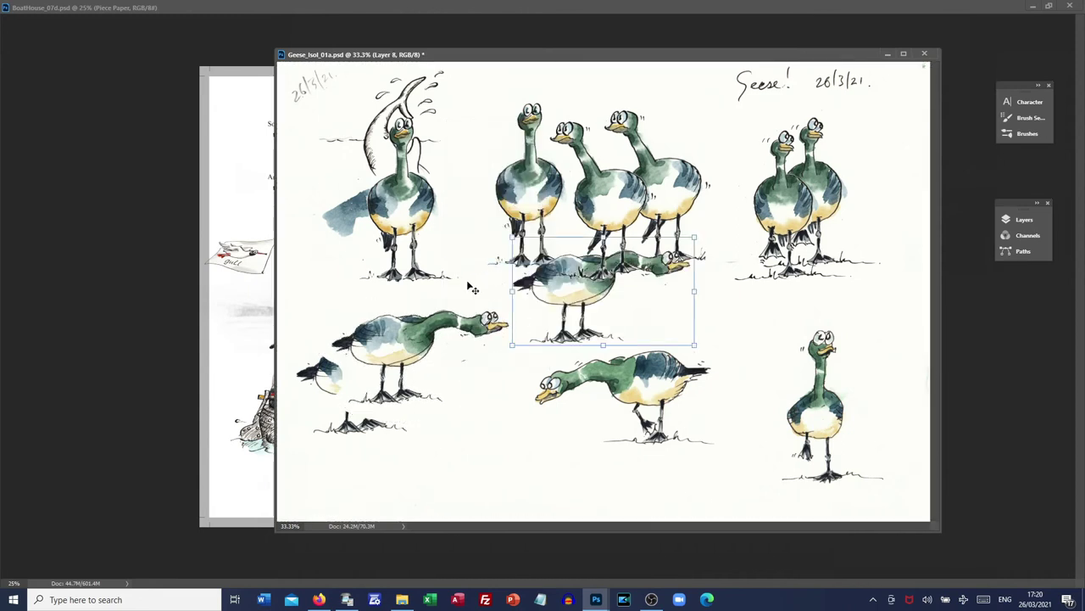
{"action": "left_click_drag", "start_coordinate": [543, 289], "coordinate": [346, 405]}
{"action": "left_click_drag", "start_coordinate": [392, 342], "coordinate": [564, 455]}
{"action": "key", "text": "Return"}
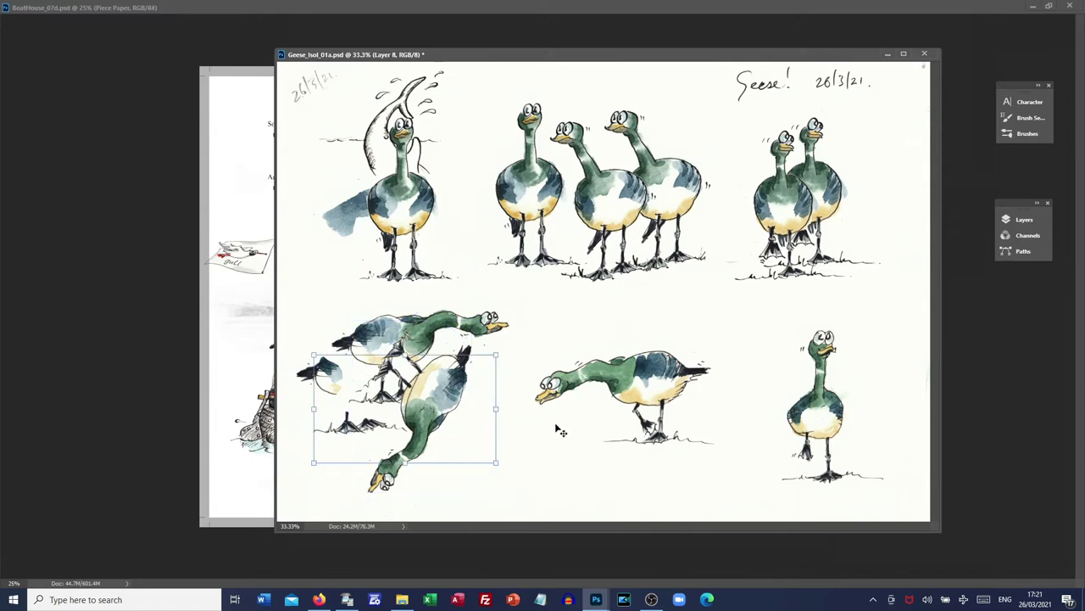
{"action": "key", "text": "ctrl+z"}
From the sketch layer, copy the lower-middle feeding goose to its own layer and raise it slightly
{"action": "left_click", "coordinate": [639, 356]}
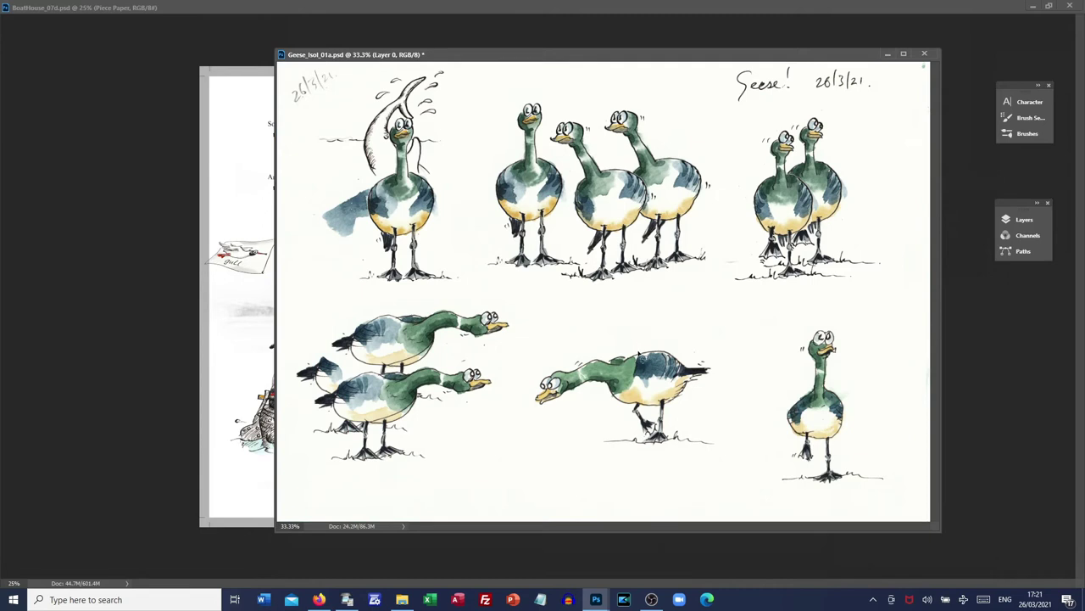
{"action": "mouse_move", "coordinate": [610, 342]}
{"action": "left_mouse_down"}
{"action": "mouse_move", "coordinate": [518, 383]}
{"action": "mouse_move", "coordinate": [526, 425]}
{"action": "mouse_move", "coordinate": [653, 474]}
{"action": "mouse_move", "coordinate": [717, 469]}
{"action": "left_mouse_up"}
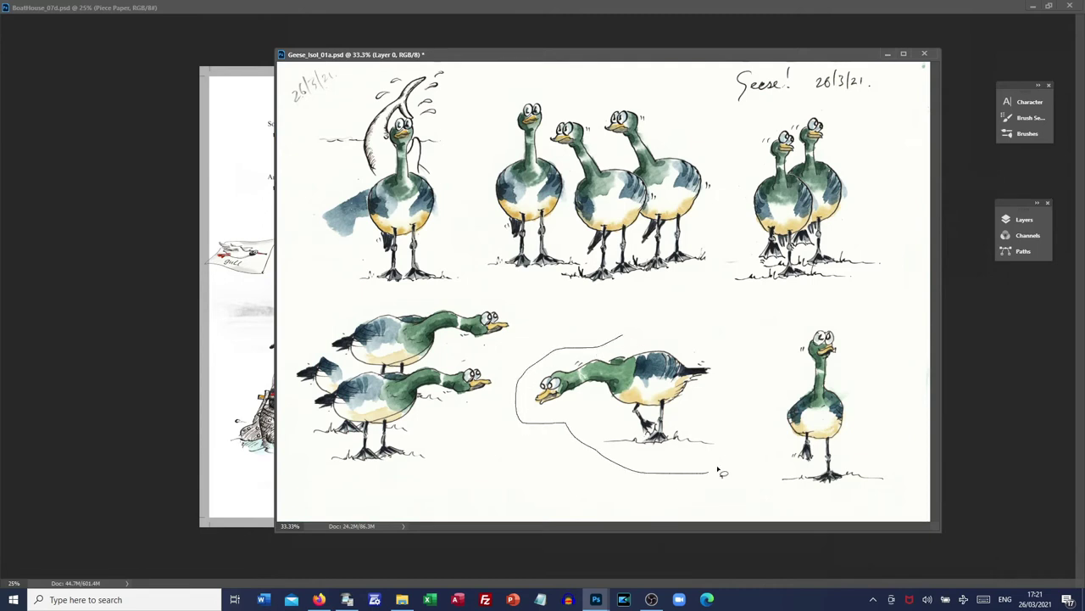
{"action": "left_click_drag", "start_coordinate": [660, 338], "coordinate": [609, 344]}
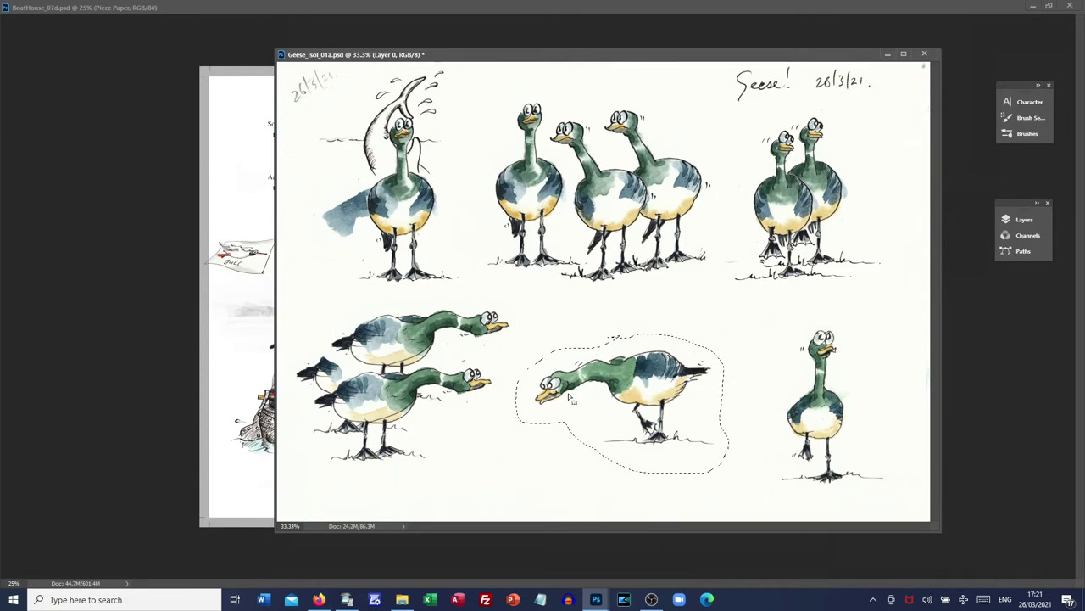
{"action": "key", "text": "ctrl+j"}
{"action": "left_click_drag", "start_coordinate": [609, 405], "coordinate": [624, 363]}
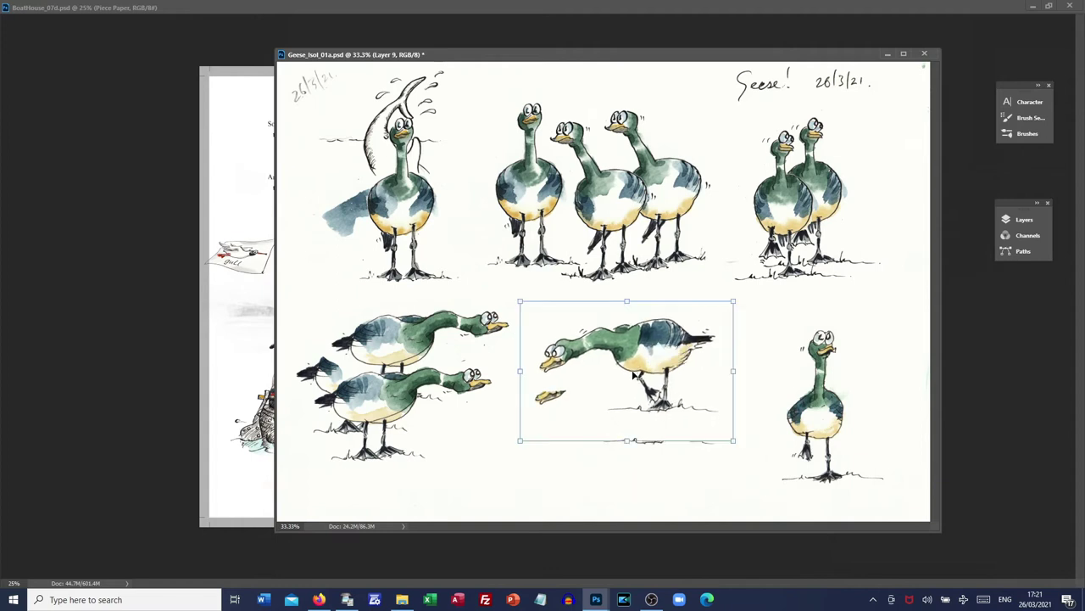
Paste another feeding goose just below the original, then lasso the lower-right standing goose
{"action": "right_click", "coordinate": [593, 321]}
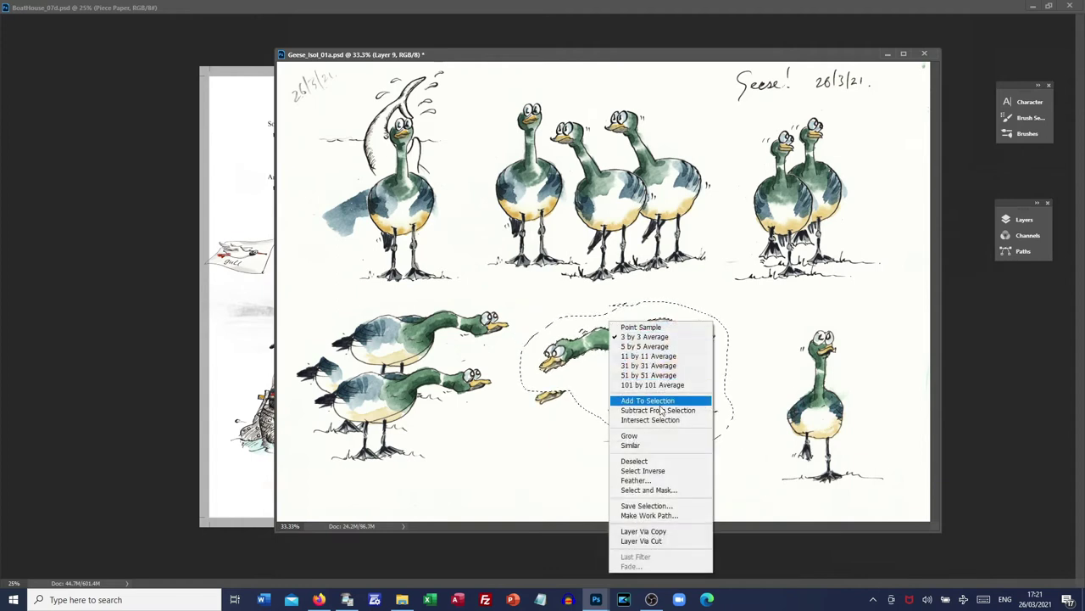
{"action": "left_click", "coordinate": [661, 470]}
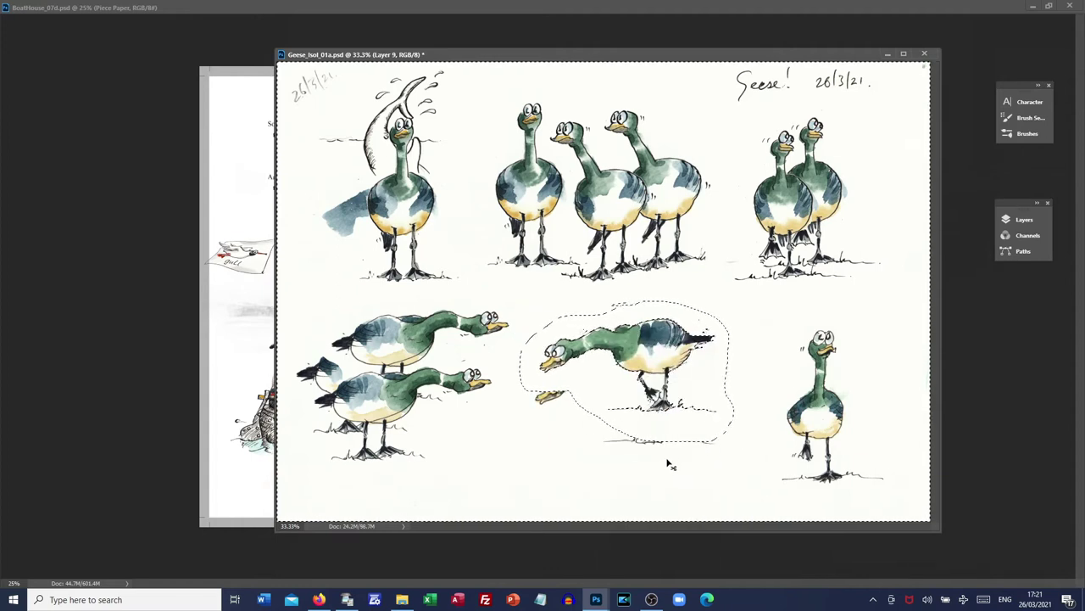
{"action": "key", "text": "ctrl+v"}
{"action": "left_click_drag", "start_coordinate": [631, 278], "coordinate": [649, 360]}
{"action": "key", "text": "ctrl+e"}
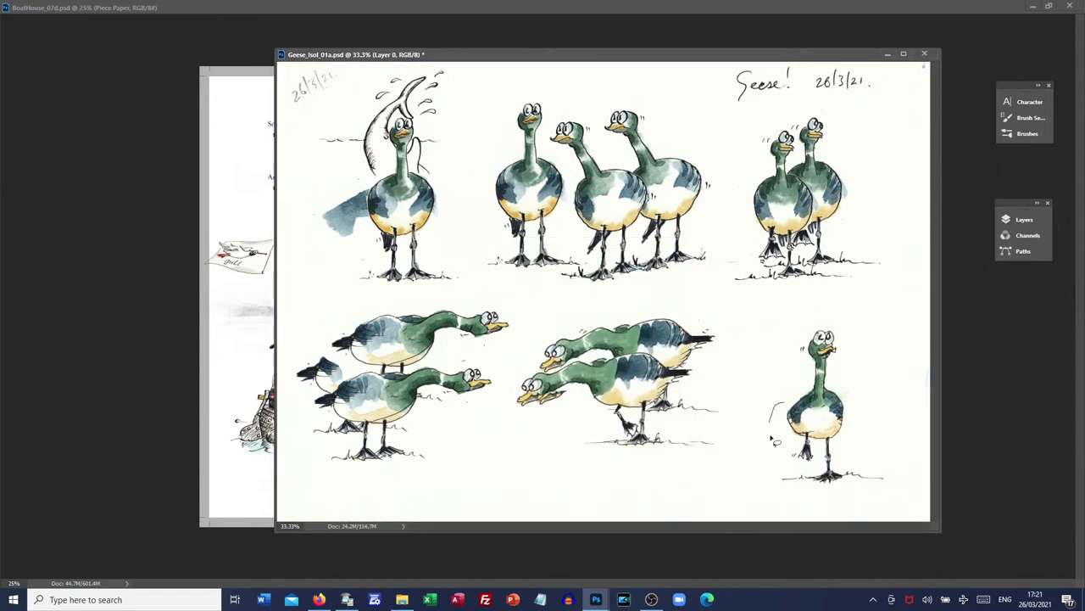
{"action": "mouse_move", "coordinate": [788, 495]}
{"action": "left_mouse_down"}
{"action": "mouse_move", "coordinate": [915, 486]}
{"action": "mouse_move", "coordinate": [862, 440]}
{"action": "mouse_move", "coordinate": [859, 334]}
{"action": "mouse_move", "coordinate": [814, 306]}
{"action": "mouse_move", "coordinate": [771, 379]}
{"action": "mouse_move", "coordinate": [792, 454]}
{"action": "mouse_move", "coordinate": [783, 407]}
{"action": "left_mouse_up"}
Copy the lower-right standing goose, nudge it up-left, and paste another copy onto it
{"action": "key", "text": "ctrl+j"}
{"action": "key", "text": "ctrl+t"}
{"action": "key", "text": "Return"}
{"action": "left_click_drag", "start_coordinate": [805, 293], "coordinate": [852, 411]}
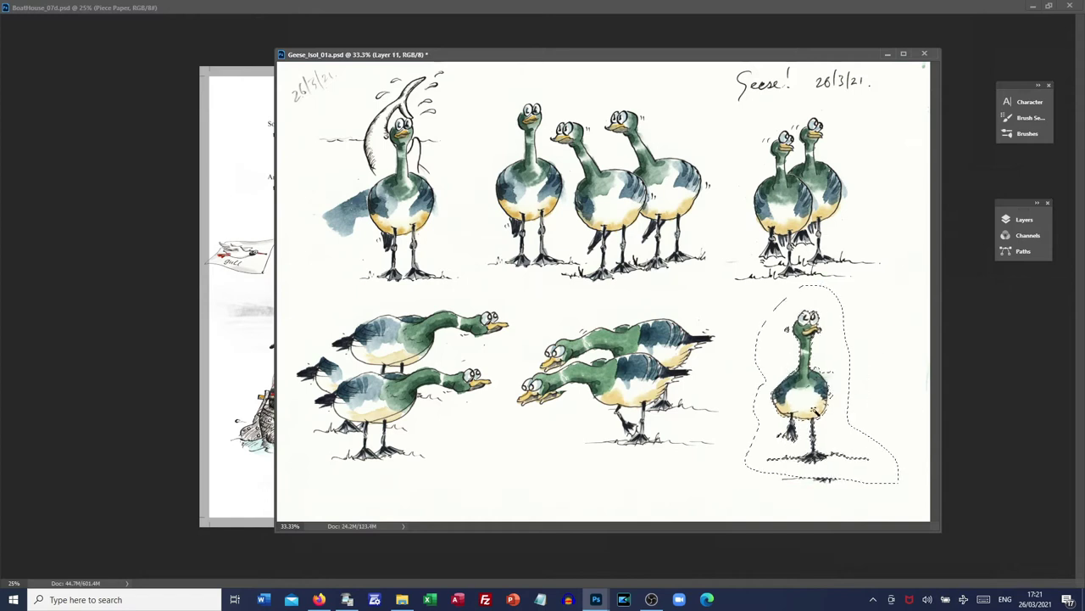
{"action": "right_click", "coordinate": [816, 410]}
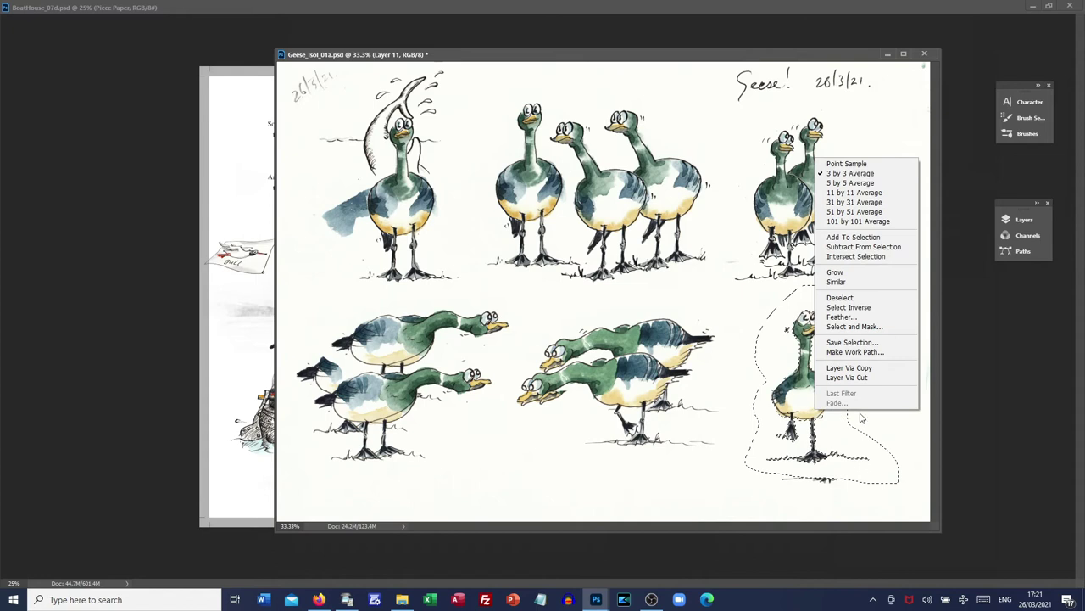
{"action": "left_click", "coordinate": [848, 307]}
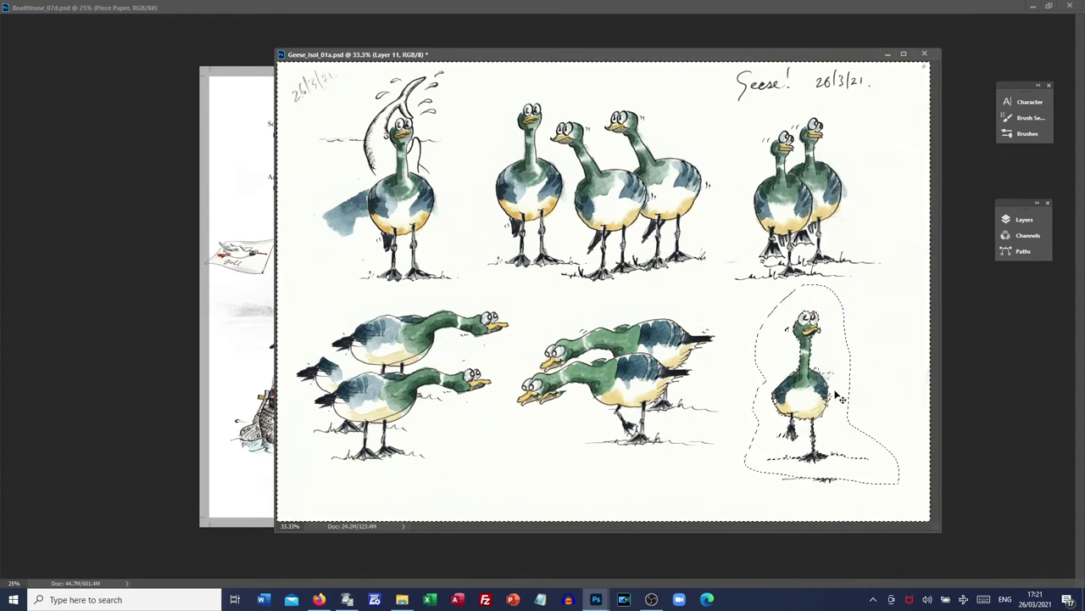
{"action": "key", "text": "ctrl+v"}
{"action": "left_click_drag", "start_coordinate": [597, 294], "coordinate": [799, 387]}
Save Geese_Isol_01a.psd and arrange its reduced window beside the BoatHouse_07d.psd spread
{"action": "key", "text": "ctrl+s"}
{"action": "left_click_drag", "start_coordinate": [517, 55], "coordinate": [275, 53]}
{"action": "left_click_drag", "start_coordinate": [695, 530], "coordinate": [440, 467]}
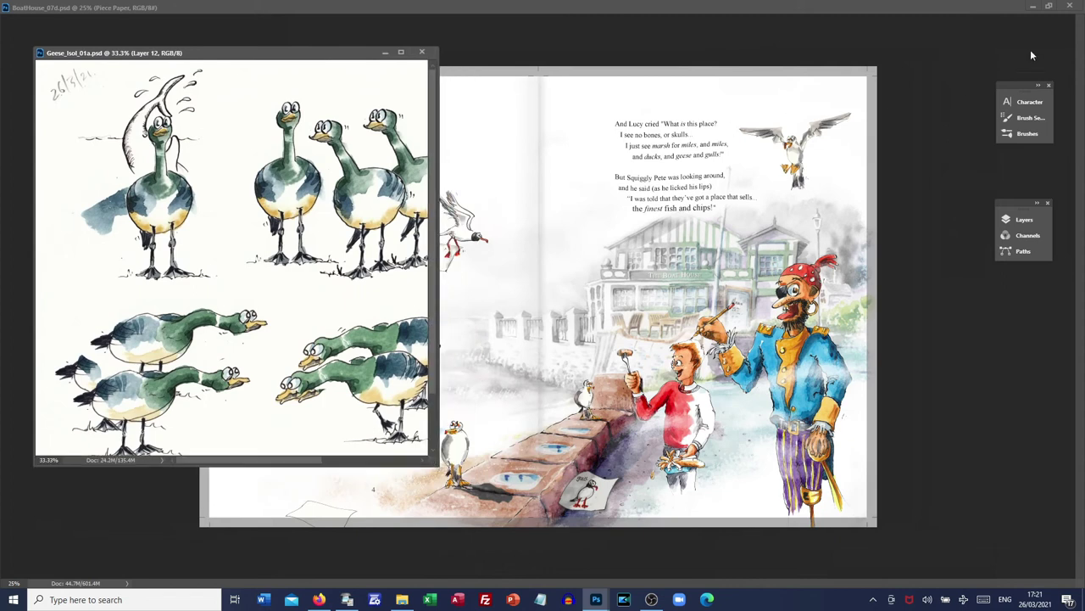
{"action": "left_click", "coordinate": [1049, 8]}
{"action": "left_click_drag", "start_coordinate": [270, 40], "coordinate": [329, 59]}
Rearrange both windows and drag the feeding goose layer into the BoatHouse spread
{"action": "left_click_drag", "start_coordinate": [574, 70], "coordinate": [671, 61]}
{"action": "left_click_drag", "start_coordinate": [288, 56], "coordinate": [270, 13]}
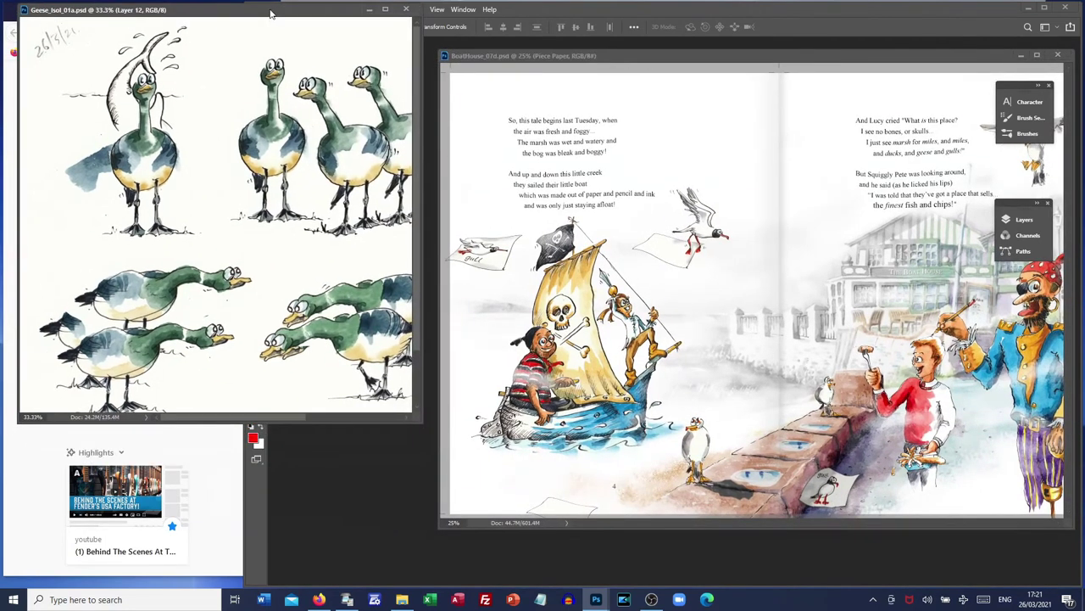
{"action": "left_click_drag", "start_coordinate": [421, 423], "coordinate": [420, 542]}
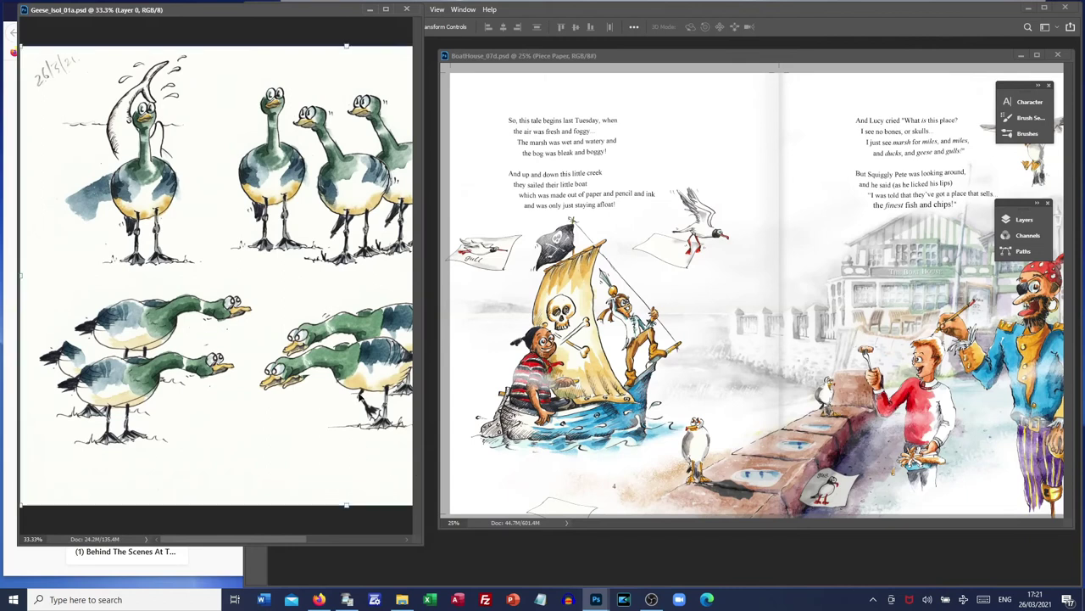
{"action": "left_click", "coordinate": [356, 363]}
{"action": "left_click_drag", "start_coordinate": [356, 363], "coordinate": [746, 421]}
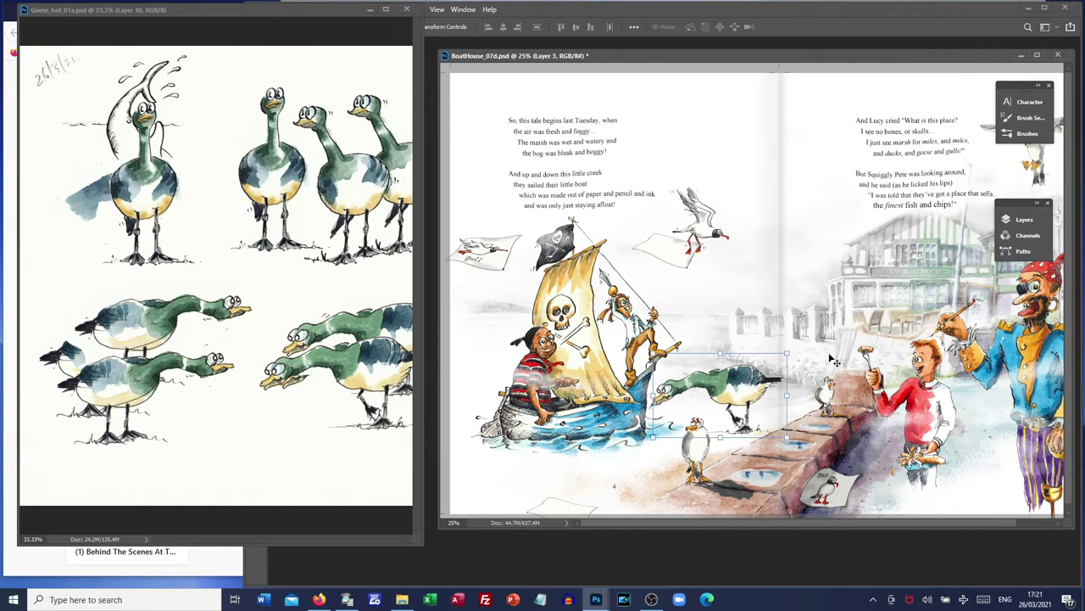
Scale the placed feeding goose down to about 53%
{"action": "left_click", "coordinate": [708, 391]}
{"action": "key", "text": "ctrl+t"}
{"action": "left_click_drag", "start_coordinate": [651, 436], "coordinate": [718, 402]}
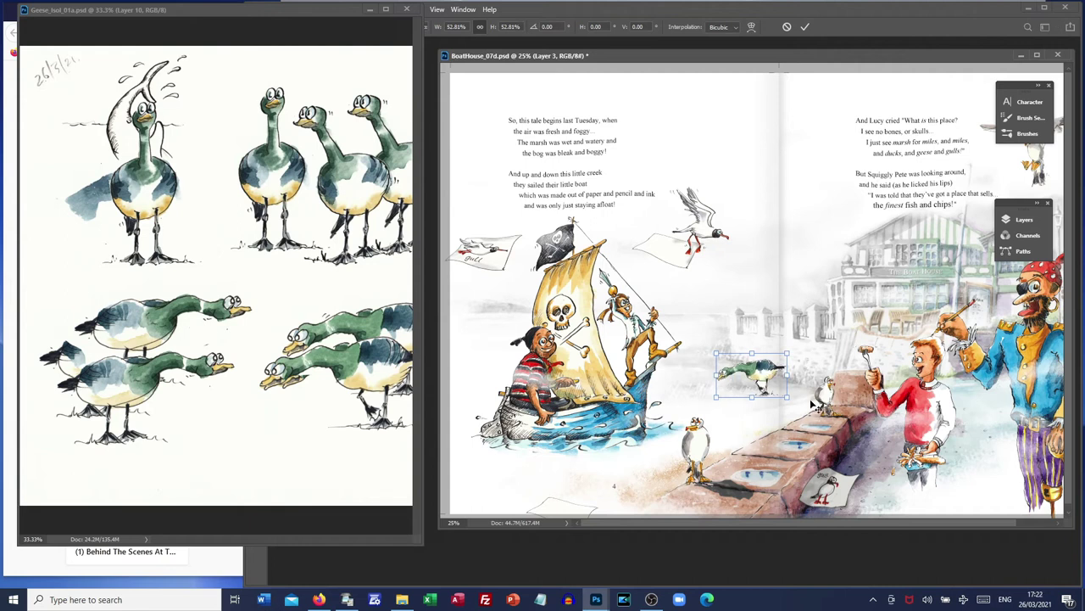
{"action": "key", "text": "Return"}
{"action": "scroll", "coordinate": [764, 391], "scroll_direction": "up", "scroll_amount": 5, "text": "alt"}
Delete the white between the goose's legs with the Magic Wand and save the spread
{"action": "key", "text": "w"}
{"action": "left_click", "coordinate": [659, 340]}
{"action": "key", "text": "Delete"}
{"action": "key", "text": "ctrl+d"}
{"action": "key", "text": "m"}
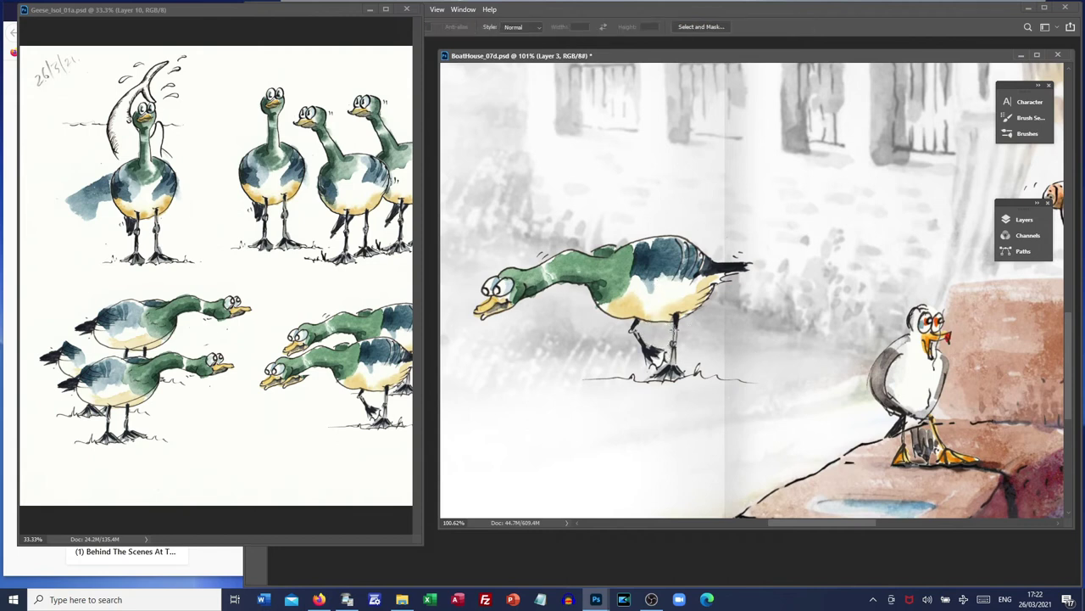
{"action": "key", "text": "ctrl+s"}
{"action": "scroll", "coordinate": [632, 332], "scroll_direction": "down", "scroll_amount": 5, "text": "alt"}
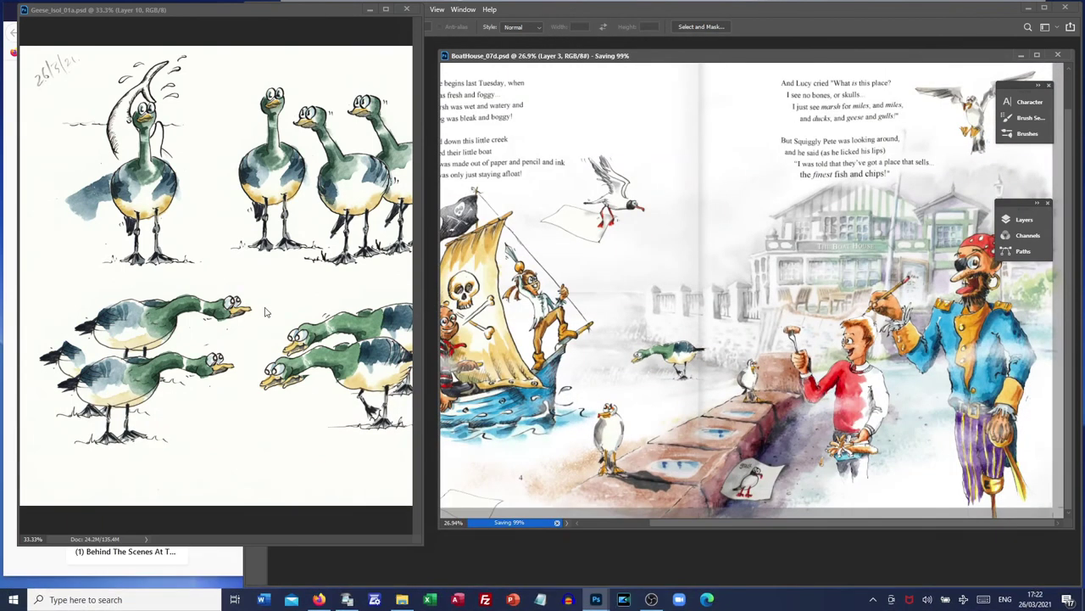
{"action": "left_click", "coordinate": [270, 313]}
Drag the standing goose into the BoatHouse spread and scale it to about 60.57%
{"action": "key", "text": "v"}
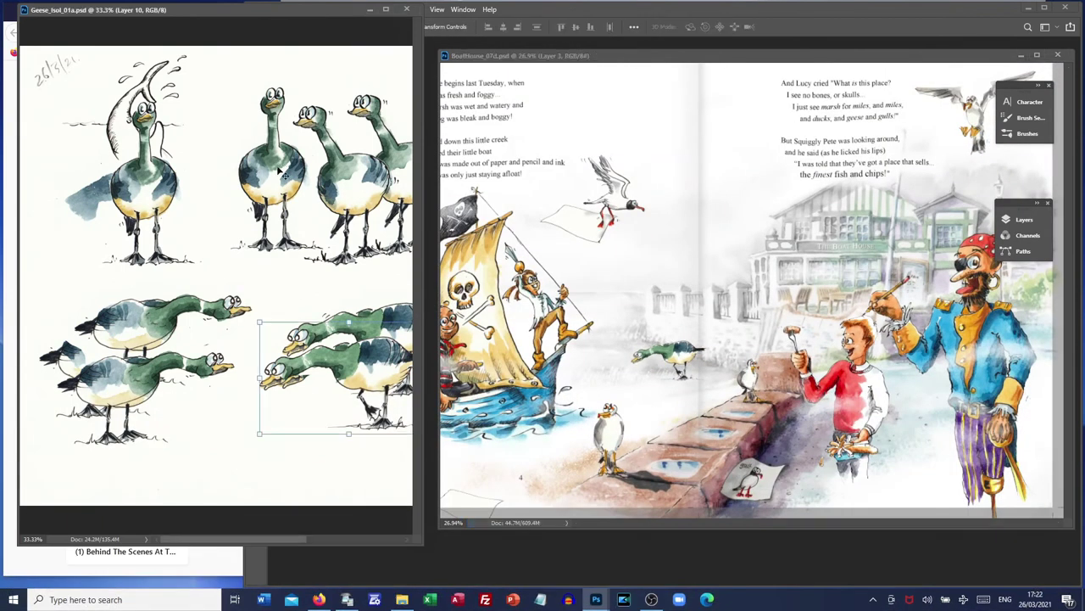
{"action": "left_click", "coordinate": [288, 188]}
{"action": "left_click_drag", "start_coordinate": [143, 191], "coordinate": [720, 342]}
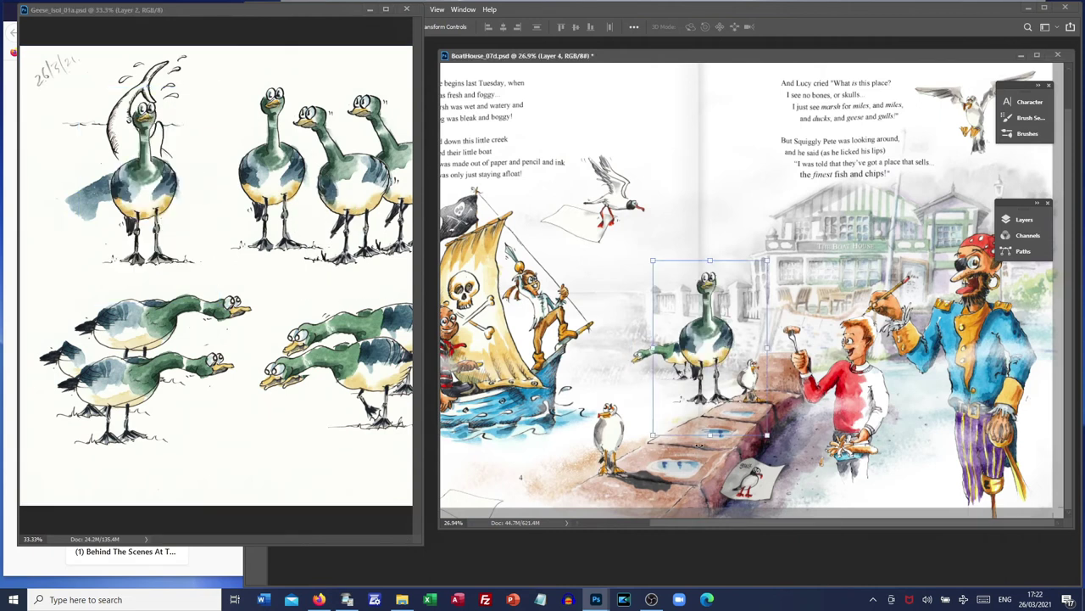
{"action": "scroll", "coordinate": [722, 401], "scroll_direction": "down", "scroll_amount": 2}
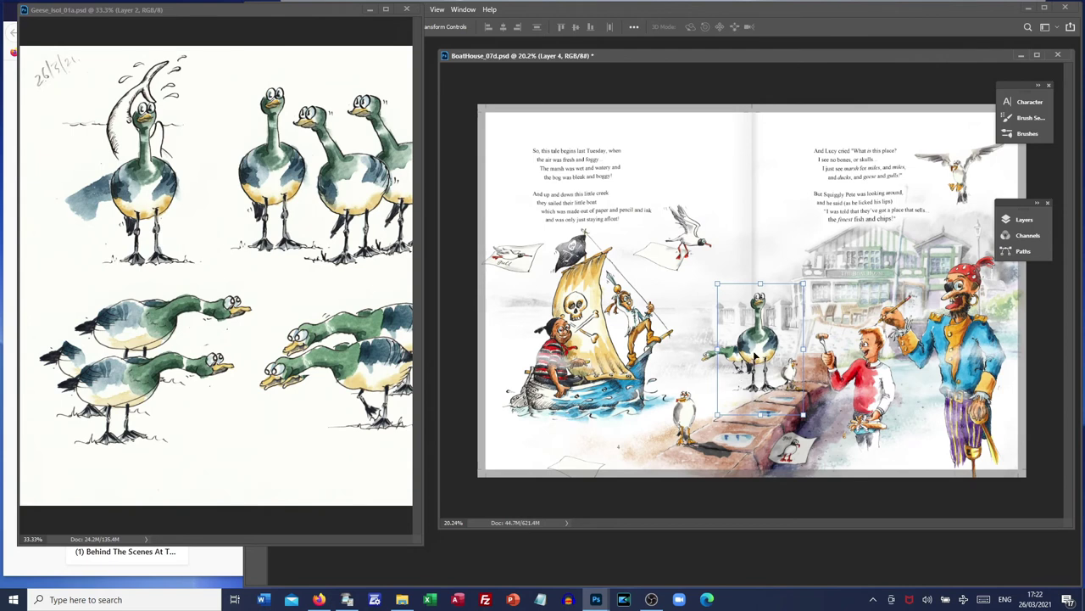
{"action": "left_click_drag", "start_coordinate": [804, 282], "coordinate": [695, 371]}
{"action": "key", "text": "Return"}
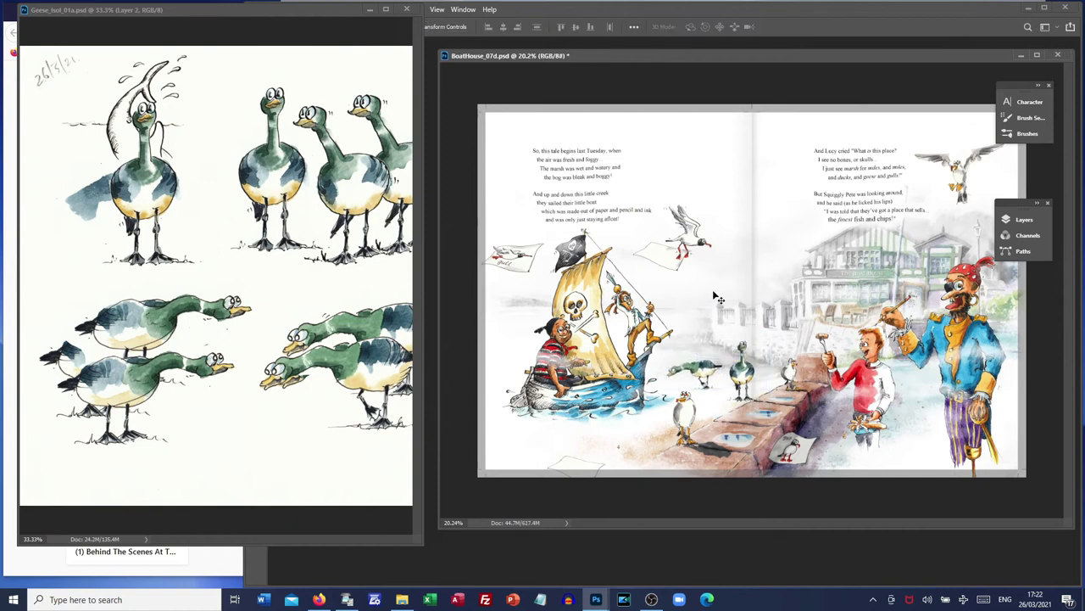
Back in the geese sheet, select the original sketch layer
{"action": "left_click", "coordinate": [308, 284]}
{"action": "left_click", "coordinate": [347, 181]}
{"action": "left_click", "coordinate": [311, 299]}
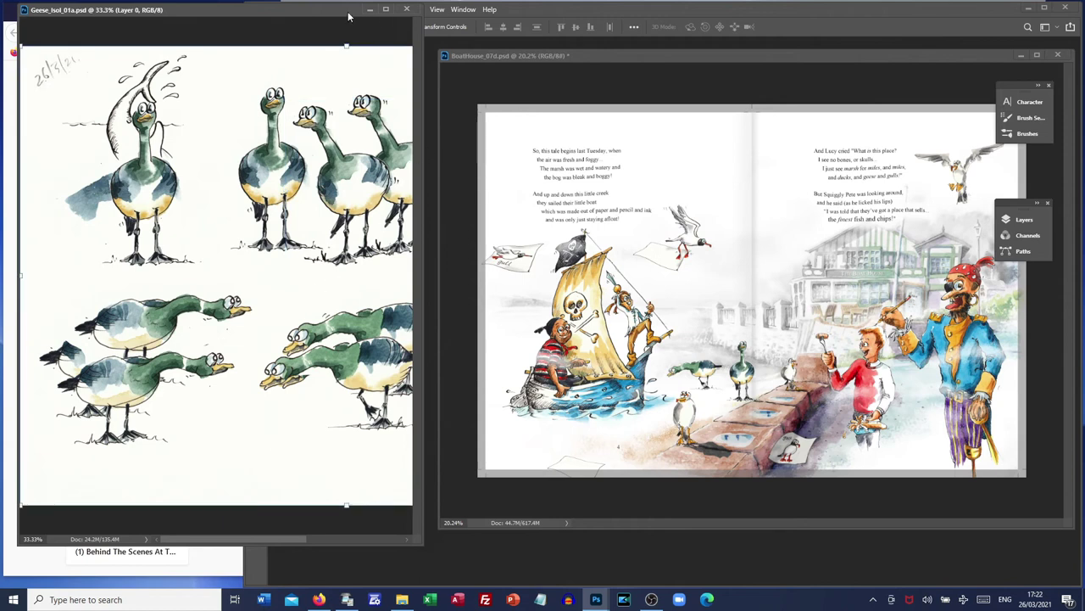
Copy the standing pair of geese onto the spread beside the pirate
{"action": "left_click_drag", "start_coordinate": [247, 541], "coordinate": [338, 547]}
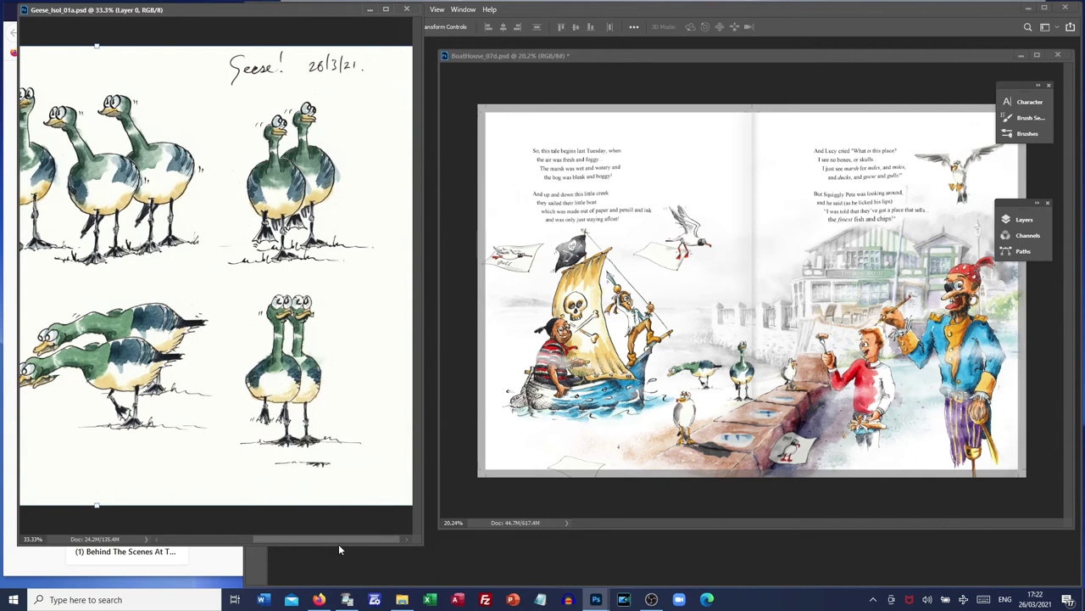
{"action": "left_click", "coordinate": [295, 413]}
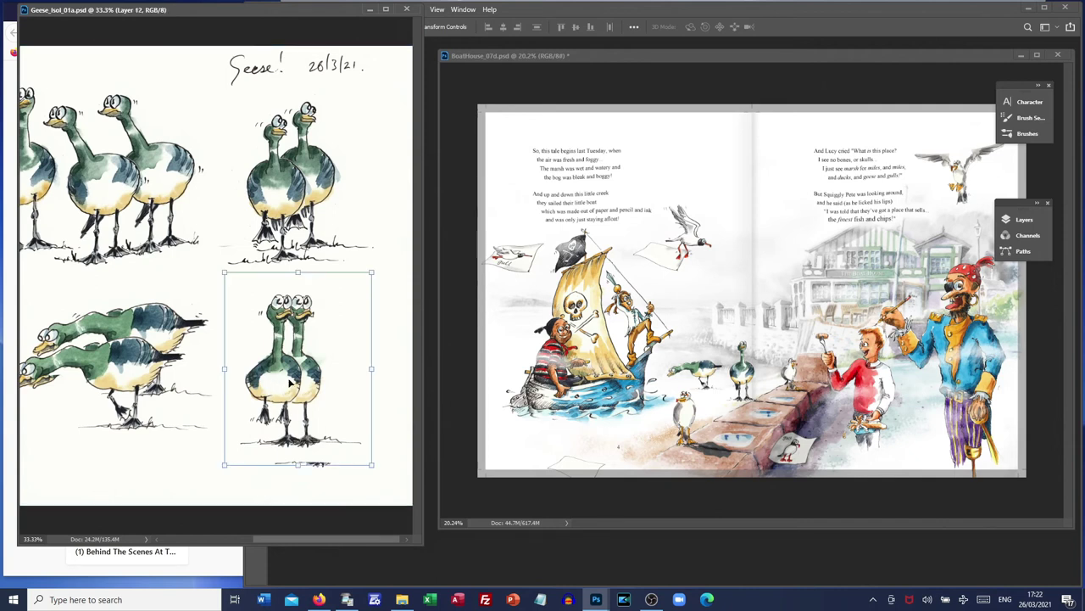
{"action": "left_click_drag", "start_coordinate": [282, 383], "coordinate": [923, 431]}
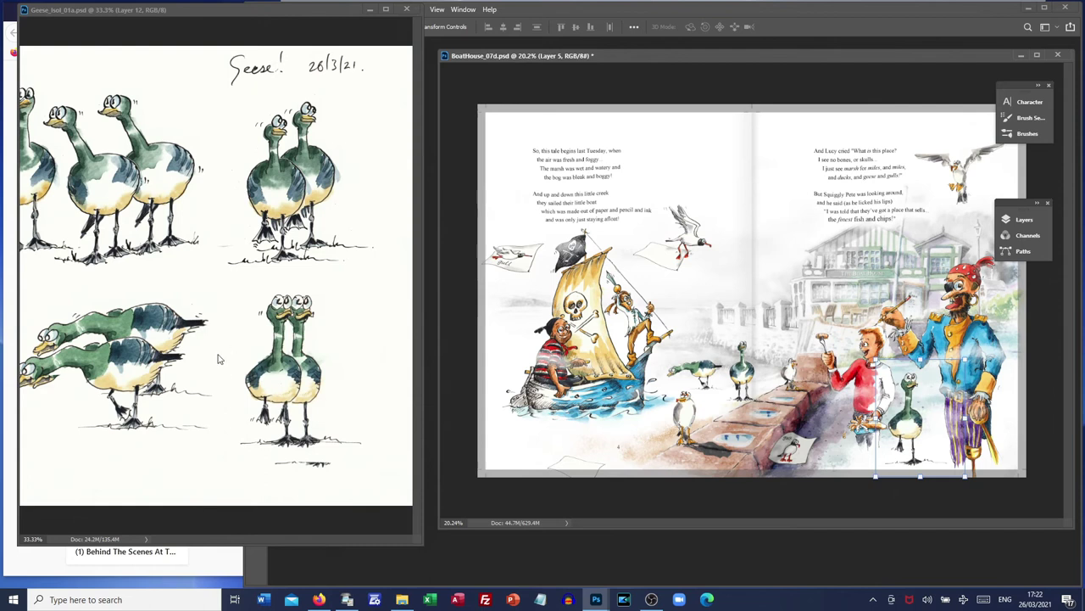
Move the left goose toward the centre of the sketch and save the geese file
{"action": "left_click", "coordinate": [130, 197]}
{"action": "left_click", "coordinate": [103, 194]}
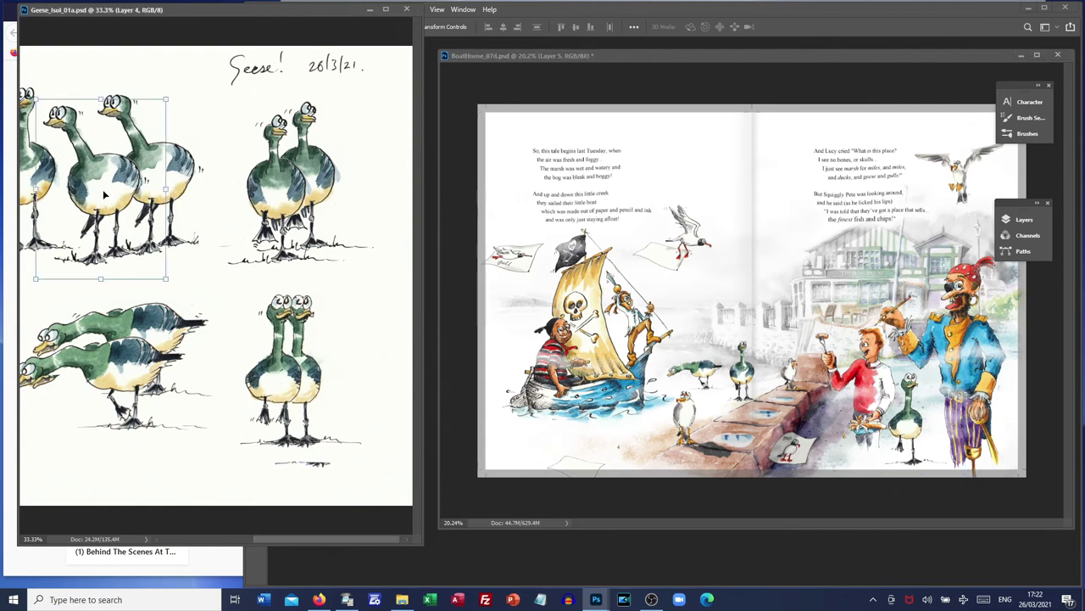
{"action": "left_click_drag", "start_coordinate": [103, 186], "coordinate": [242, 229]}
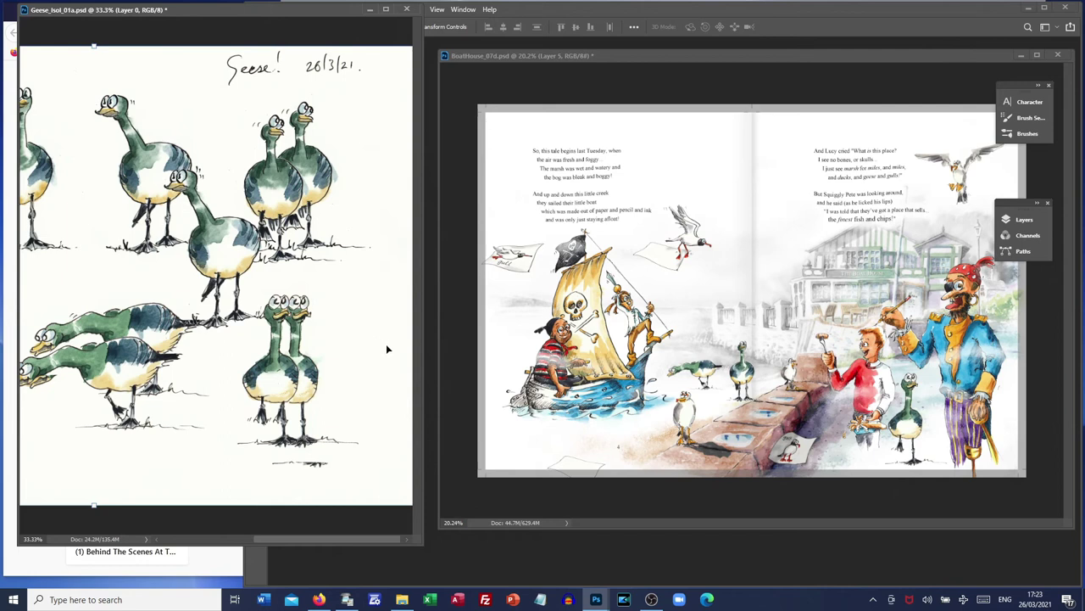
{"action": "key", "text": "ctrl+s"}
Bring the BoatHouse spread forward, deselect the new goose layer, and save it
{"action": "left_click", "coordinate": [1036, 55]}
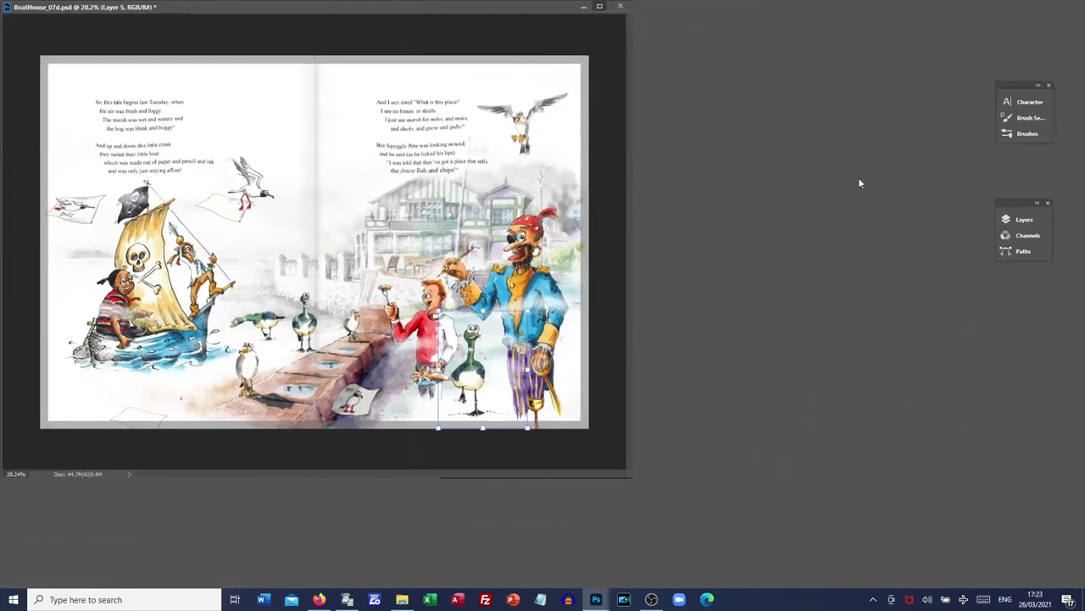
{"action": "scroll", "coordinate": [636, 518], "scroll_direction": "up", "scroll_amount": 3}
{"action": "left_click", "coordinate": [636, 517]}
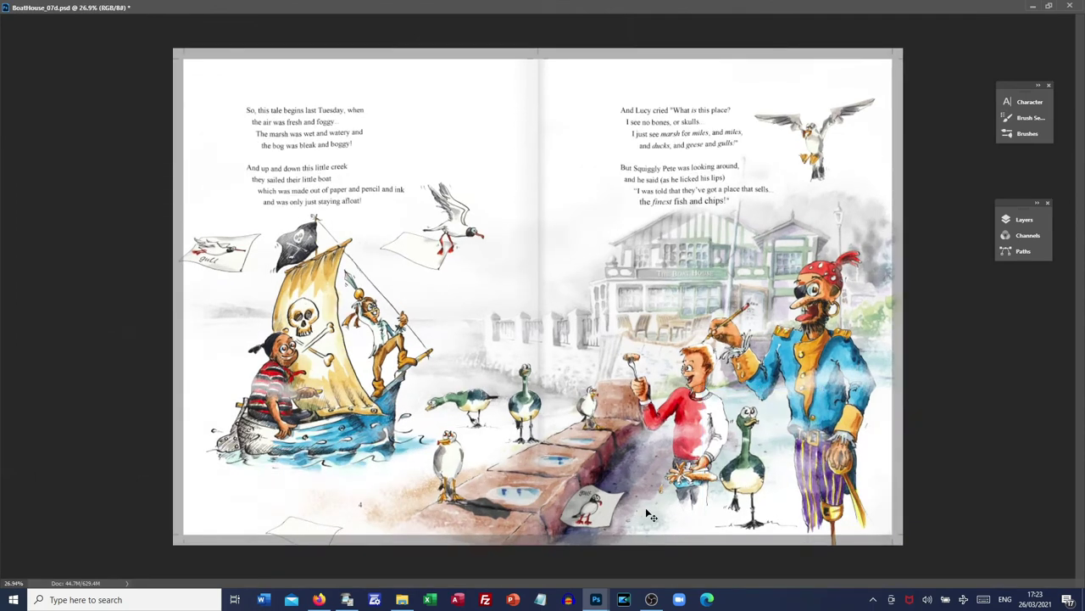
{"action": "key", "text": "ctrl+s"}
Save the spread as BoatHouse_07e.psd and select the standing quayside goose
{"action": "key", "text": "ctrl+shift+s"}
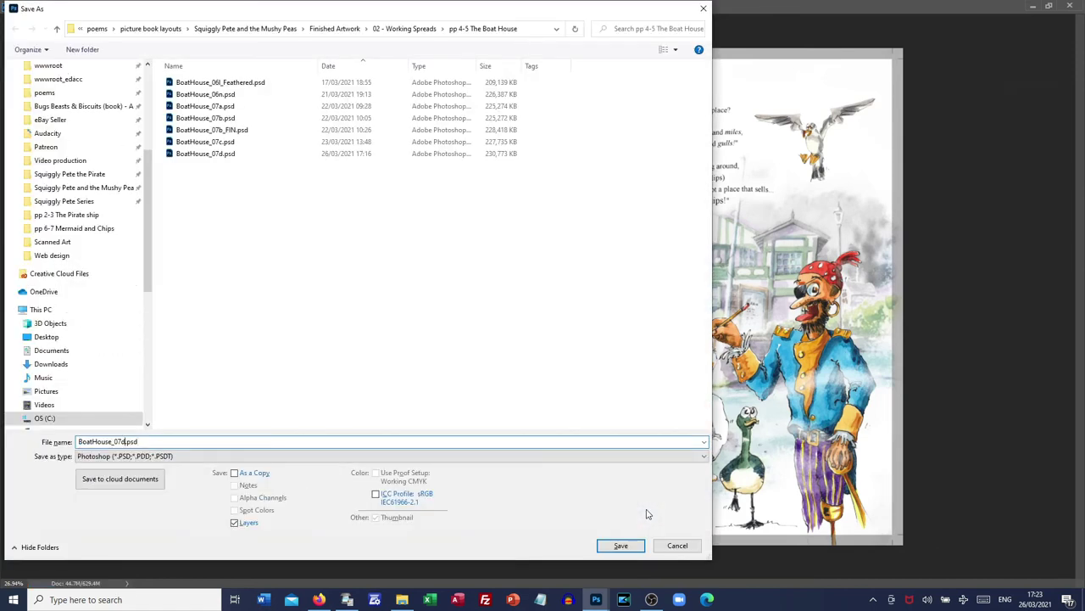
{"action": "type", "text": "e"}
{"action": "key", "text": "Return"}
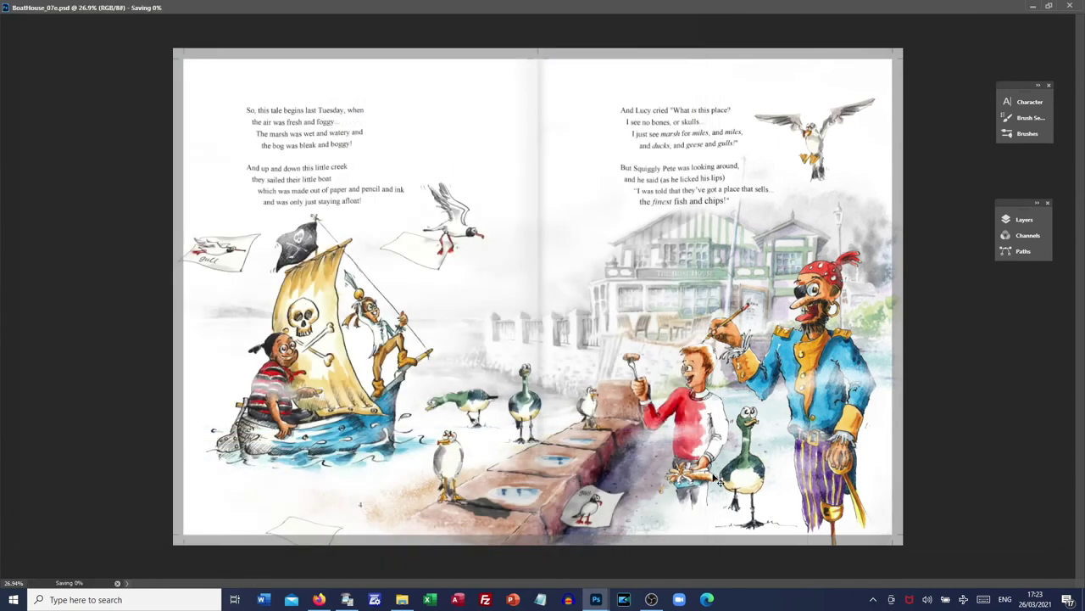
{"action": "left_click", "coordinate": [473, 415]}
Shrink the standing goose and move it up and to the right
{"action": "left_click", "coordinate": [527, 418]}
{"action": "left_click_drag", "start_coordinate": [561, 357], "coordinate": [543, 373]}
{"action": "left_click_drag", "start_coordinate": [523, 433], "coordinate": [534, 413]}
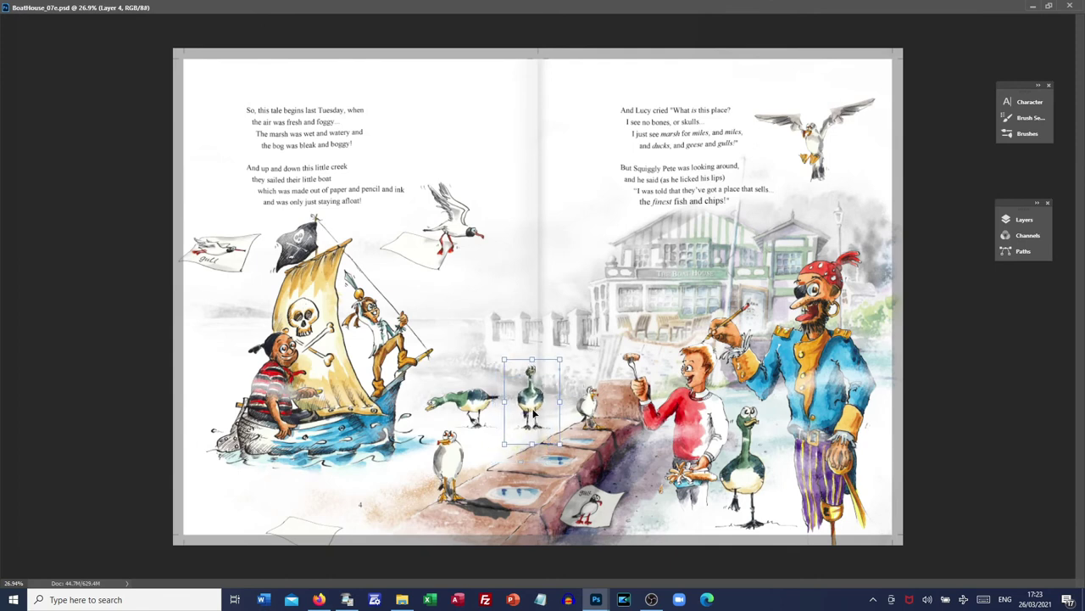
{"action": "key", "text": "Return"}
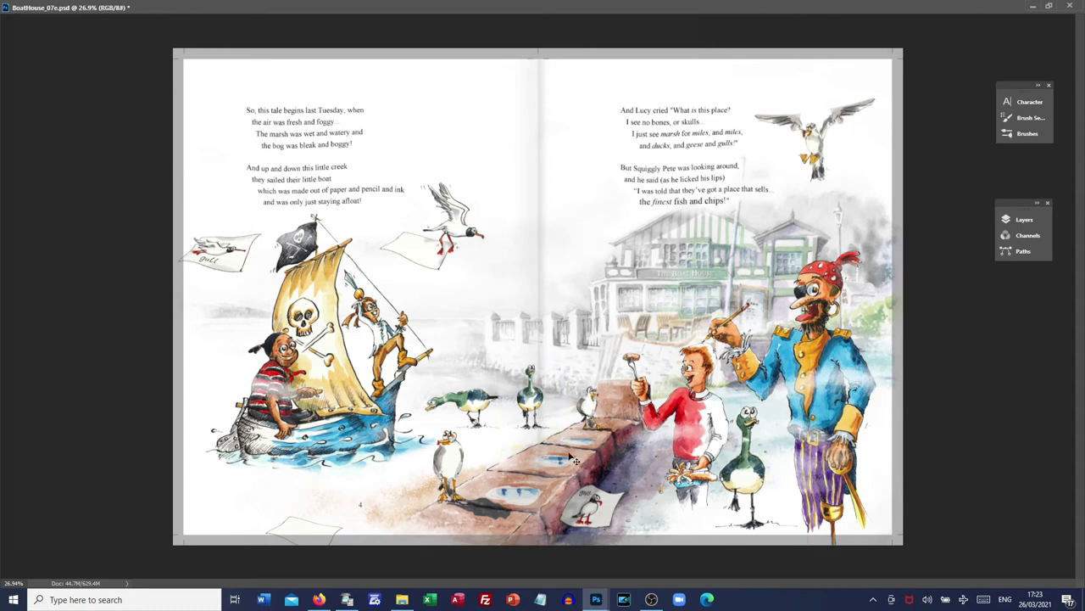
Resize the feeding goose beside the boat and move it up-left, comparing with undo/redo
{"action": "left_click", "coordinate": [475, 411]}
{"action": "left_click_drag", "start_coordinate": [426, 384], "coordinate": [434, 391]}
{"action": "key", "text": "Return"}
{"action": "left_click_drag", "start_coordinate": [486, 414], "coordinate": [469, 405]}
{"action": "key", "text": "ctrl+z"}
{"action": "key", "text": "ctrl+shift+z"}
Move the standing goose left and slightly up, comparing with undo/redo
{"action": "left_click_drag", "start_coordinate": [537, 408], "coordinate": [509, 397]}
{"action": "key", "text": "ctrl+z"}
{"action": "key", "text": "ctrl+shift+z"}
{"action": "scroll", "coordinate": [509, 401], "scroll_direction": "up", "scroll_amount": 3}
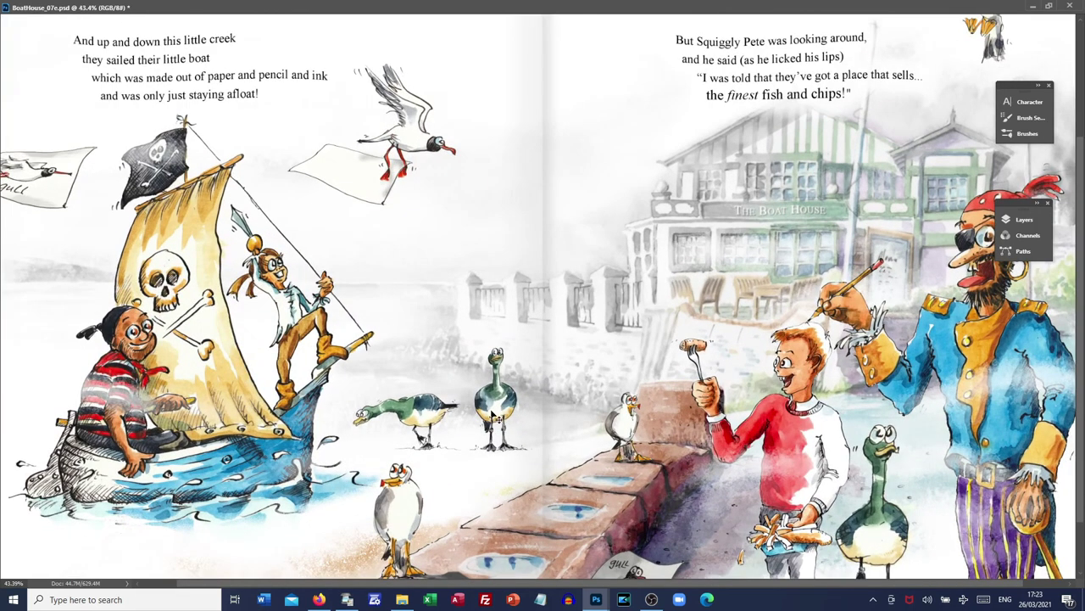
{"action": "scroll", "coordinate": [497, 415], "scroll_direction": "down", "scroll_amount": 2}
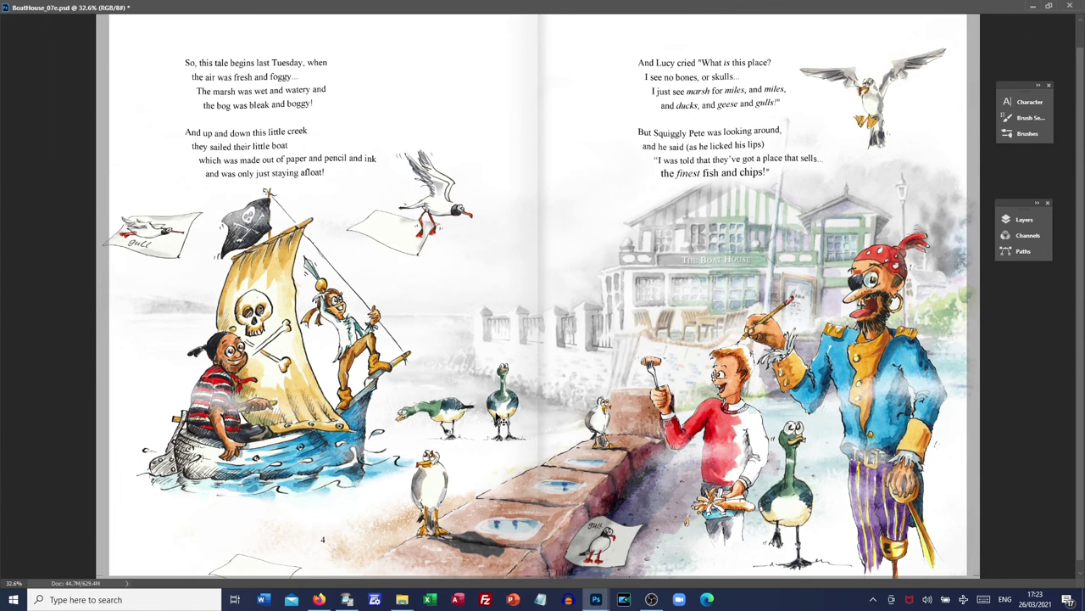
{"action": "left_click", "coordinate": [502, 419]}
{"action": "scroll", "coordinate": [474, 427], "scroll_direction": "up", "scroll_amount": 1}
{"action": "scroll", "coordinate": [472, 428], "scroll_direction": "up", "scroll_amount": 2}
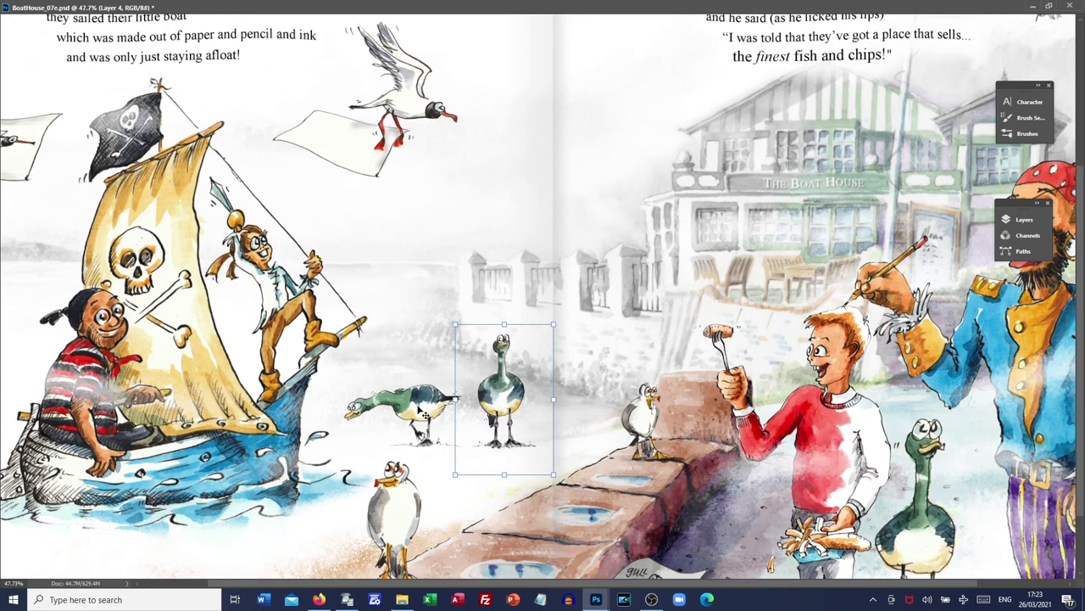
Test the standing goose at 30% and 10% opacity, then return it to 100%
{"action": "key", "text": "3"}
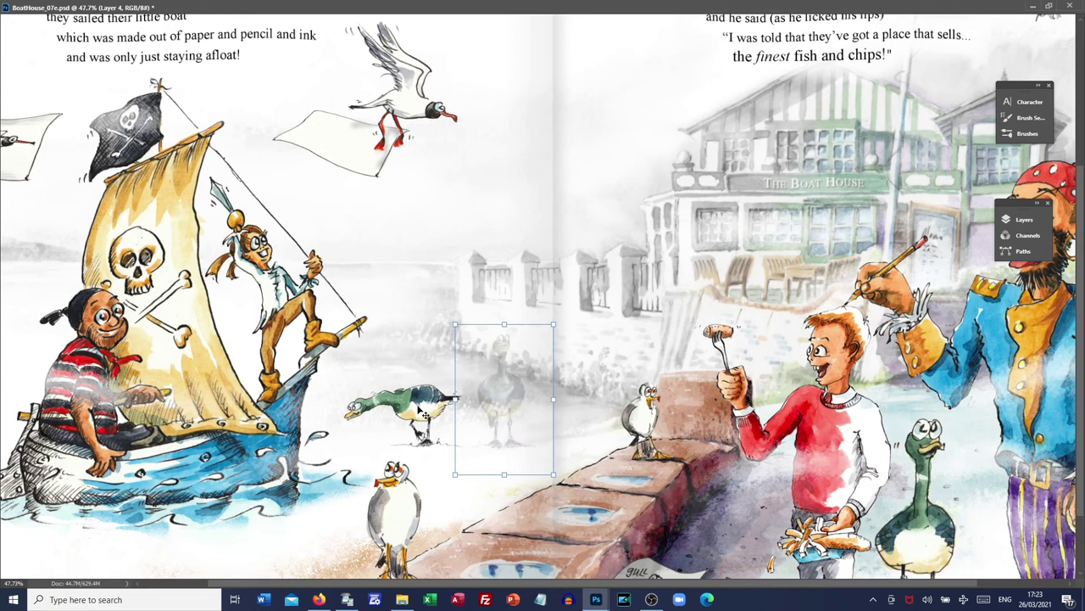
{"action": "key", "text": "0"}
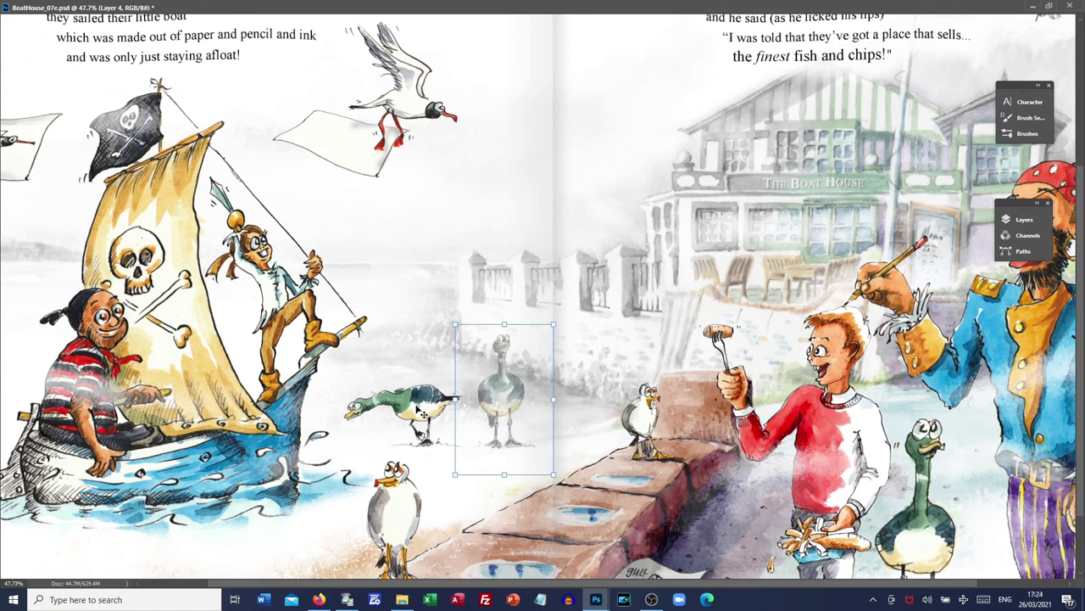
{"action": "key", "text": "1"}
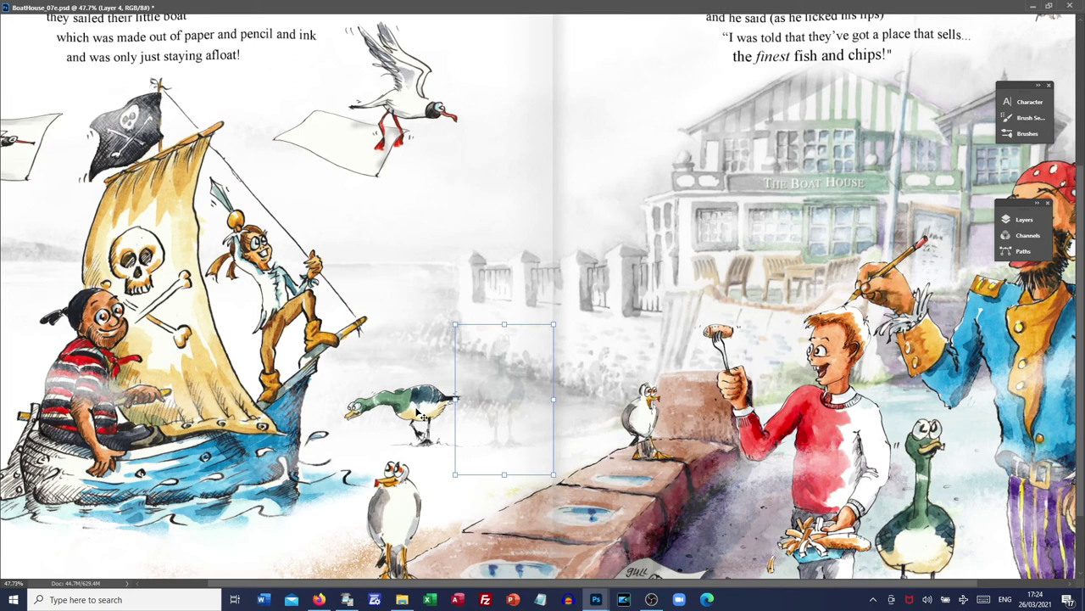
{"action": "key", "text": "0"}
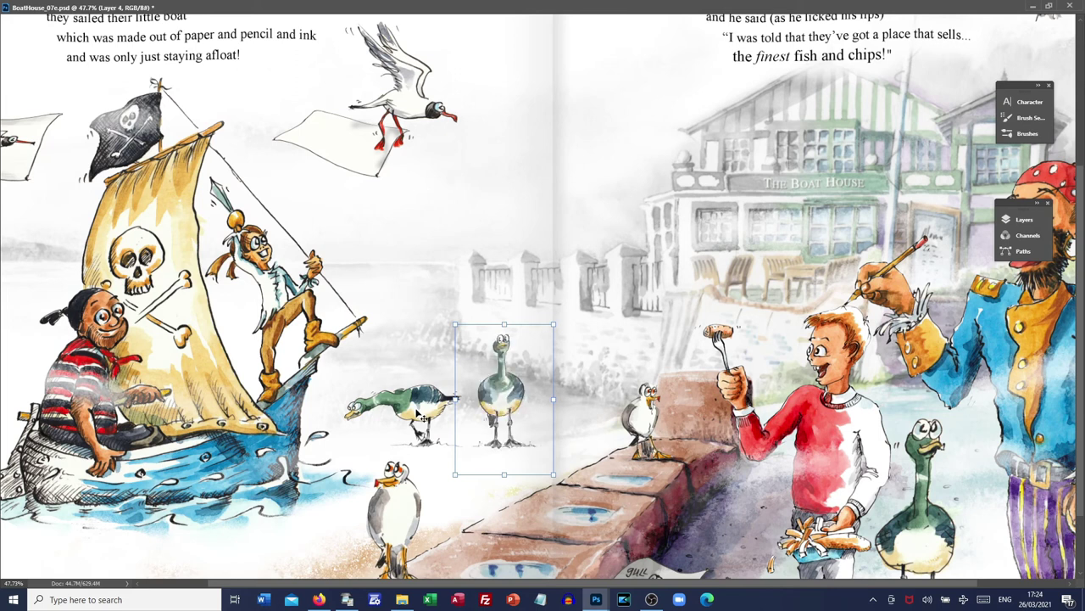
{"action": "left_click", "coordinate": [436, 466]}
Test the feeding goose at 50% opacity, restore 100%, and fit the spread in view
{"action": "left_click", "coordinate": [432, 410]}
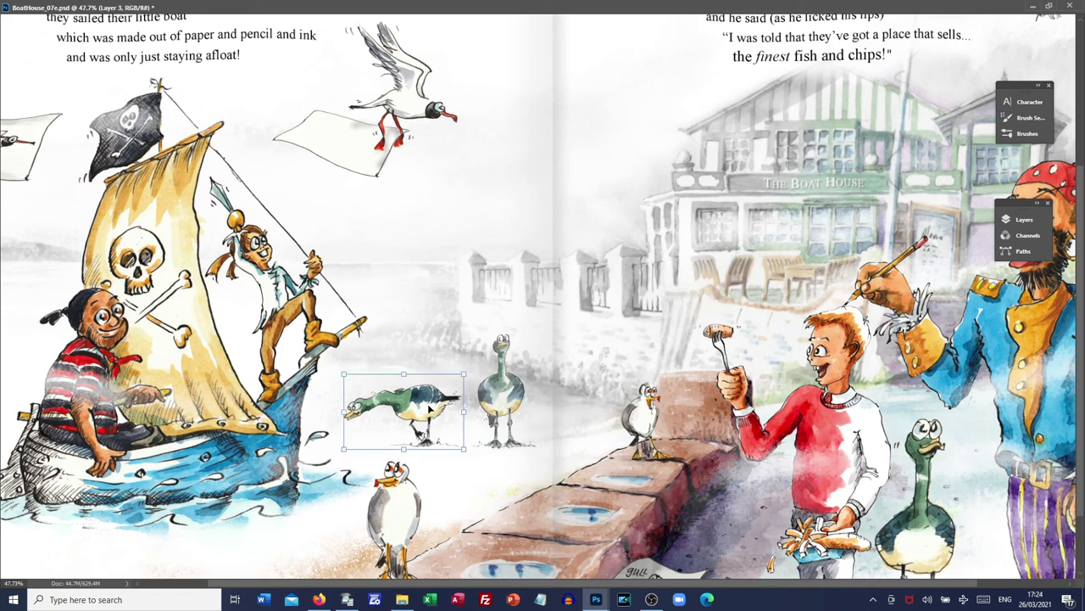
{"action": "key", "text": "5"}
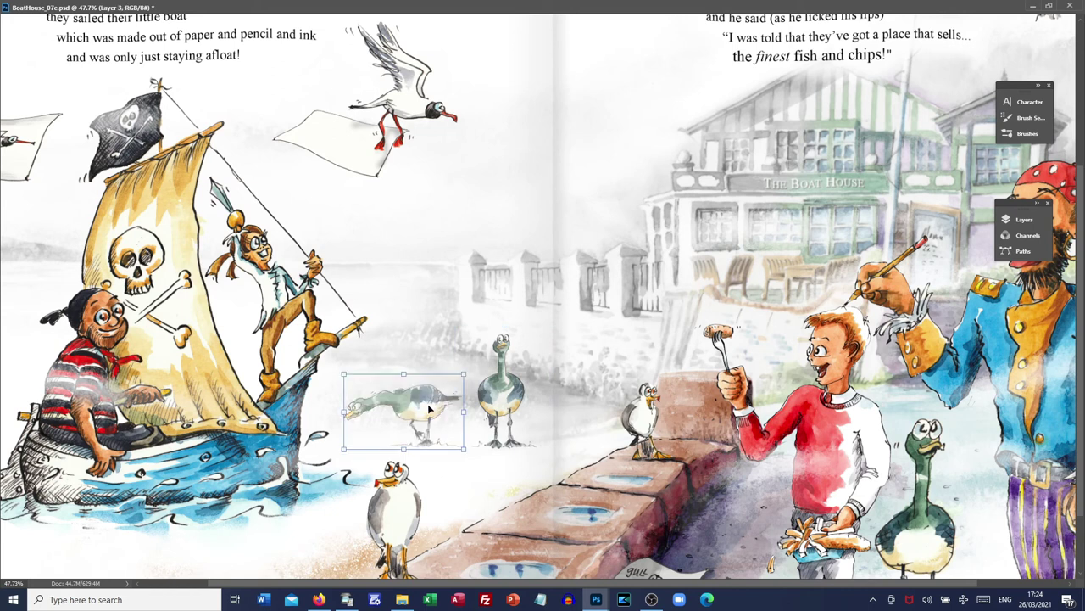
{"action": "key", "text": "0"}
{"action": "left_click", "coordinate": [457, 494]}
{"action": "left_click", "coordinate": [414, 404]}
{"action": "left_click", "coordinate": [469, 498]}
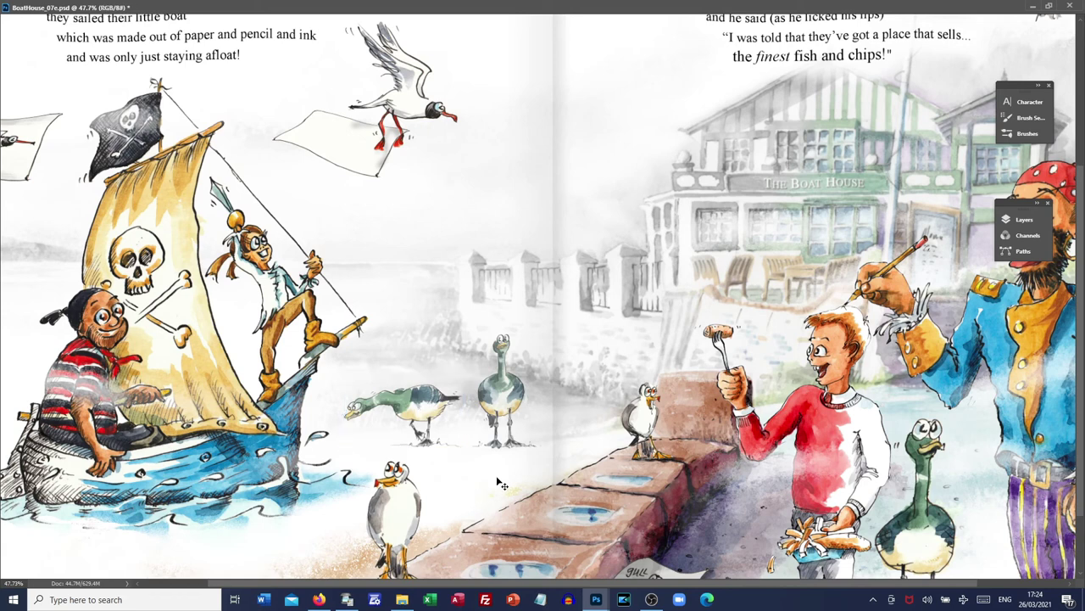
{"action": "key", "text": "ctrl+0"}
{"action": "scroll", "coordinate": [852, 536], "scroll_direction": "up", "scroll_amount": 2}
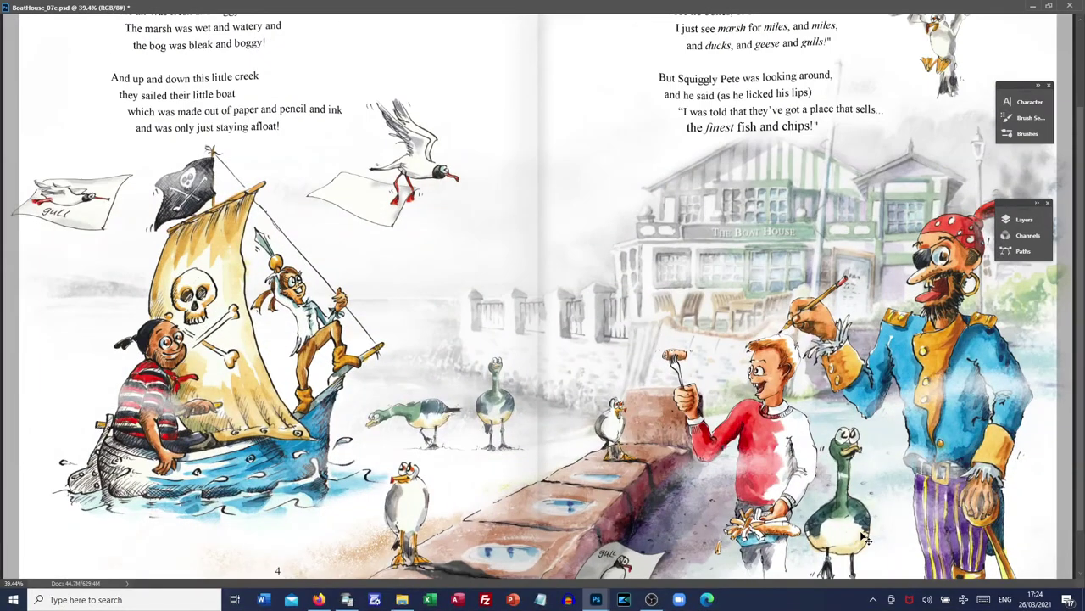
Nudge the goose beside the pirate a few pixels down, deselect it, and save the spread
{"action": "scroll", "coordinate": [857, 543], "scroll_direction": "down", "scroll_amount": 3}
{"action": "left_click", "coordinate": [824, 511]}
{"action": "scroll", "coordinate": [829, 521], "scroll_direction": "down", "scroll_amount": 1}
{"action": "scroll", "coordinate": [829, 522], "scroll_direction": "up", "scroll_amount": 1}
{"action": "left_click_drag", "start_coordinate": [784, 494], "coordinate": [783, 502]}
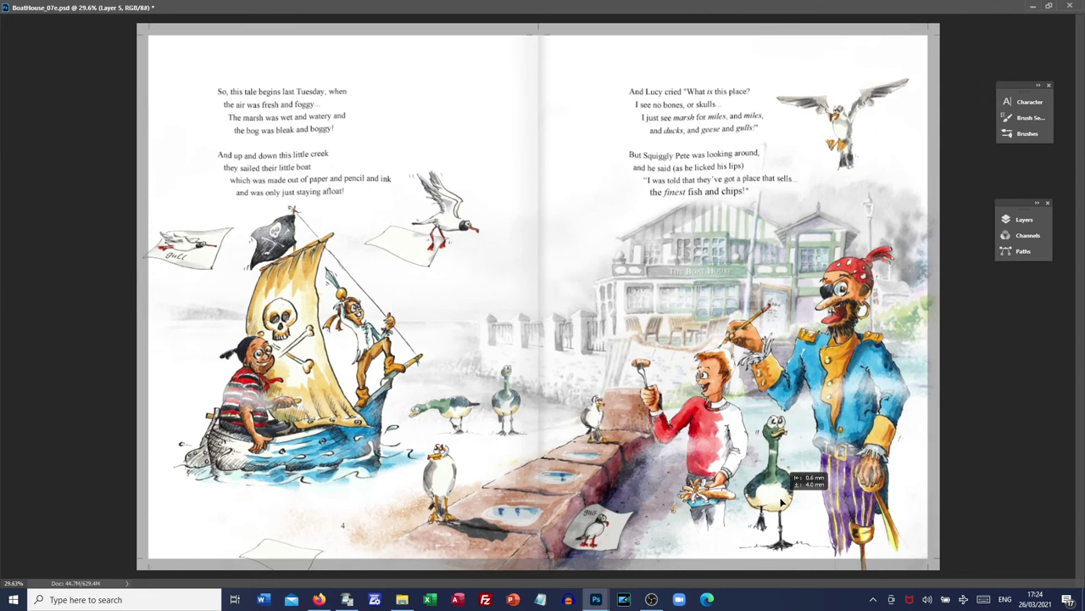
{"action": "left_click_drag", "start_coordinate": [782, 502], "coordinate": [782, 502]}
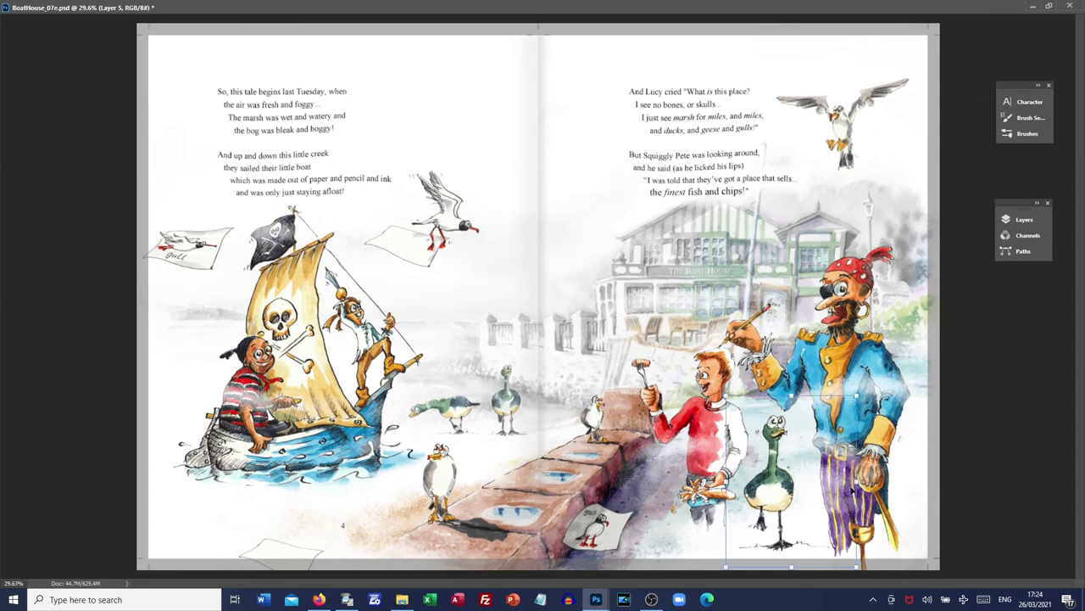
{"action": "left_click", "coordinate": [916, 492]}
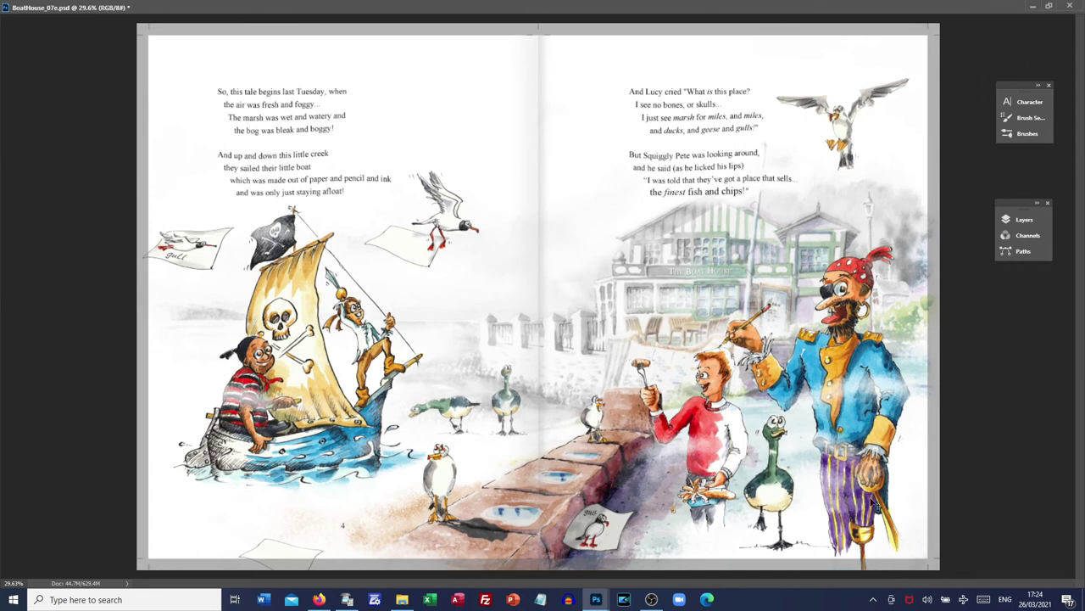
{"action": "left_click", "coordinate": [773, 485]}
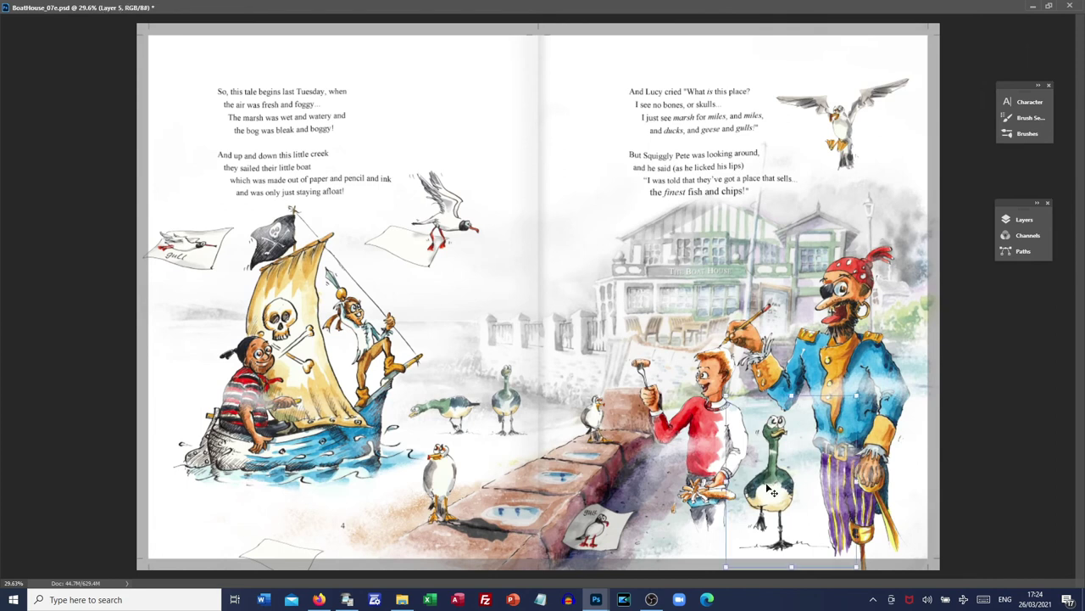
{"action": "left_click", "coordinate": [914, 476]}
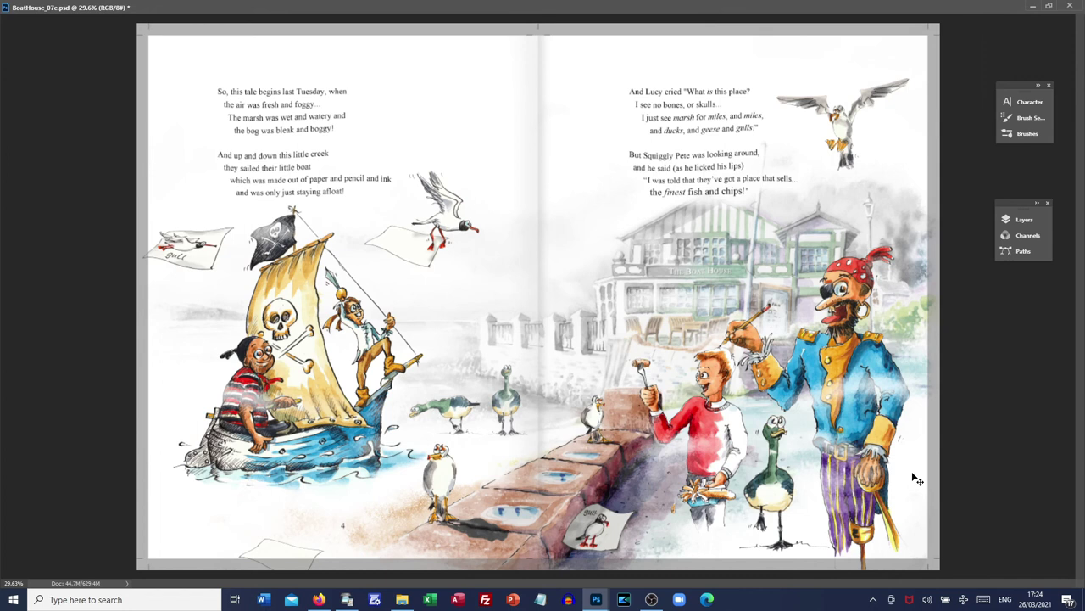
{"action": "key", "text": "ctrl+s"}
{"action": "left_click", "coordinate": [657, 595]}
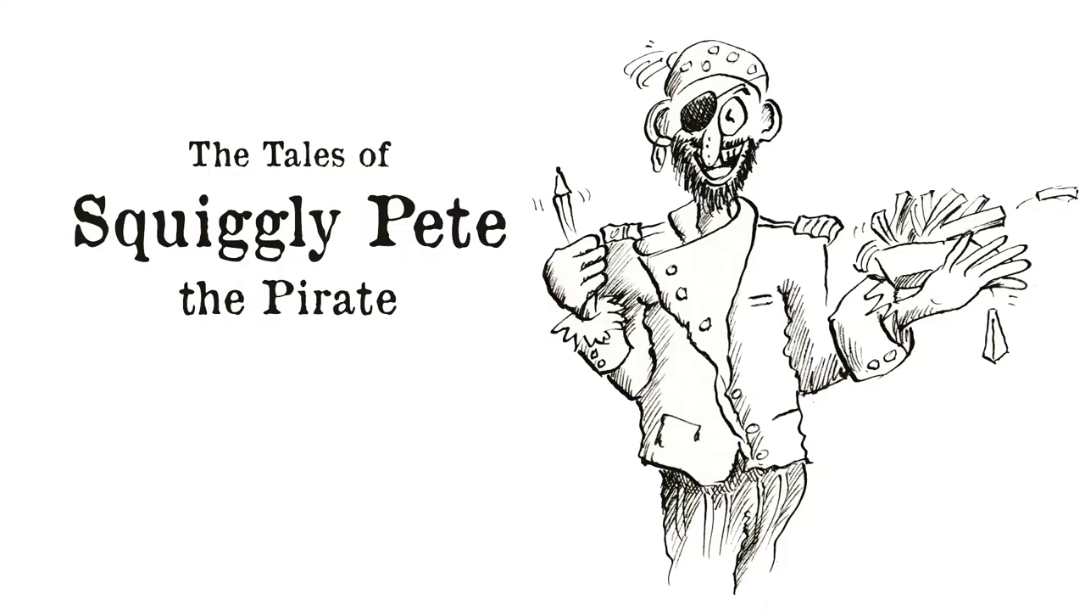